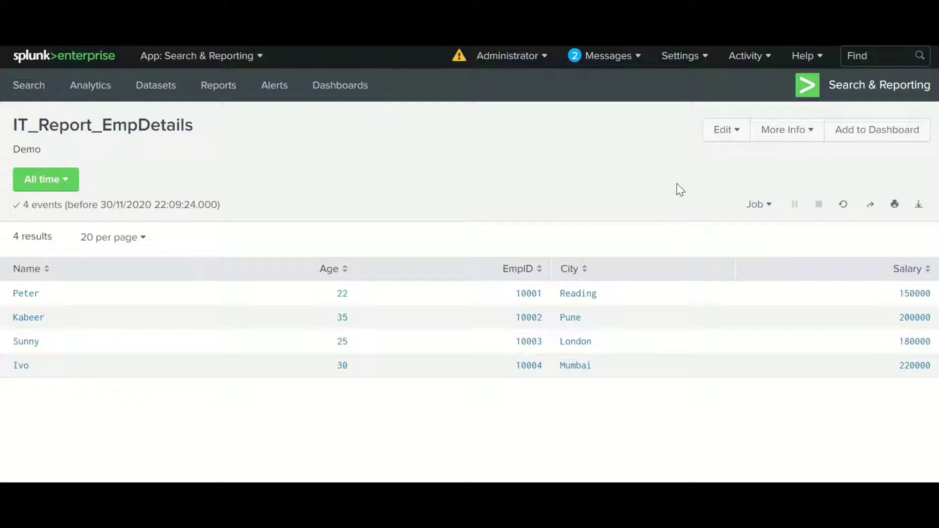
# Review the report's edit options and details, then close the details.
pyautogui.click(738, 138)
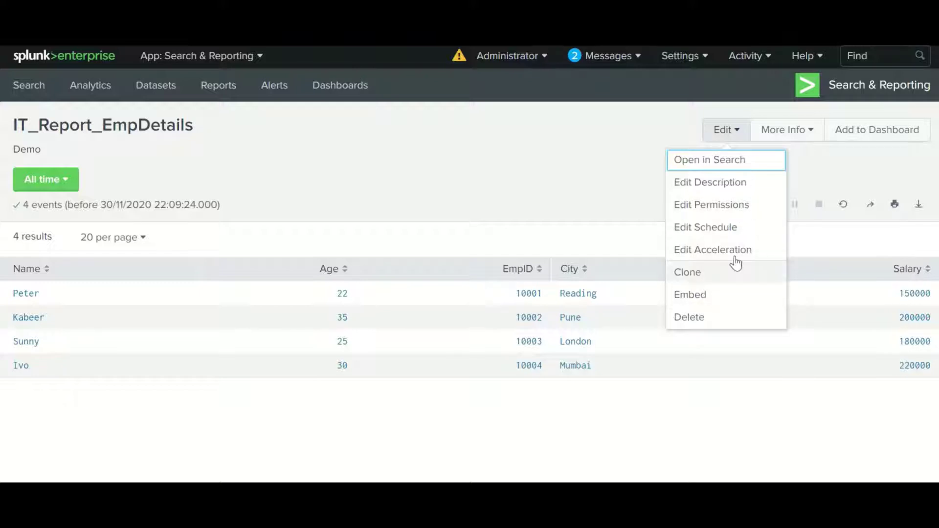
pyautogui.click(811, 138)
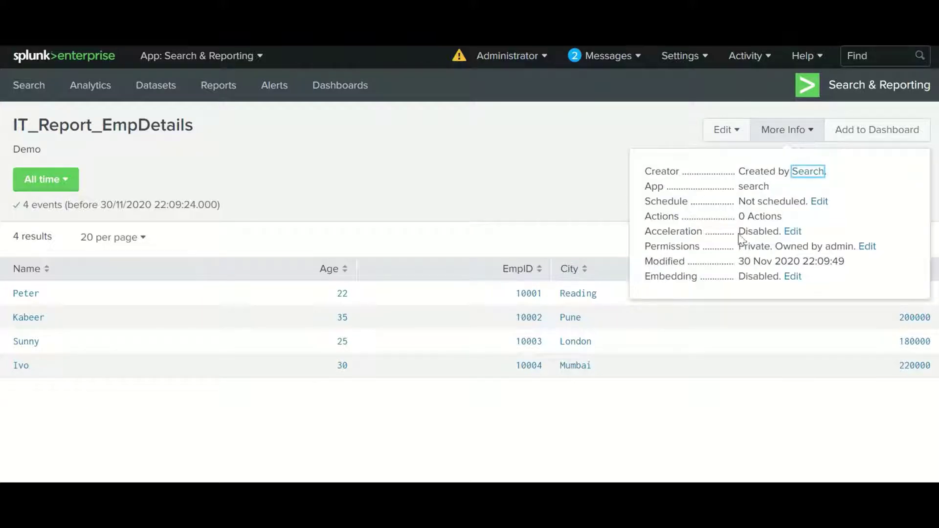
pyautogui.click(551, 162)
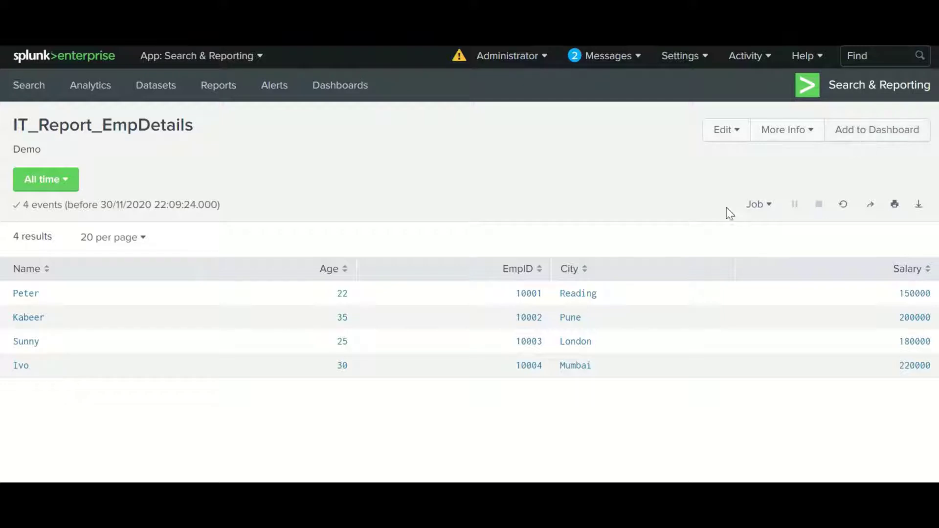
# Add the report to a new dashboard titled 'Demo_dashboard', correcting the underscore in the title.
pyautogui.click(877, 131)
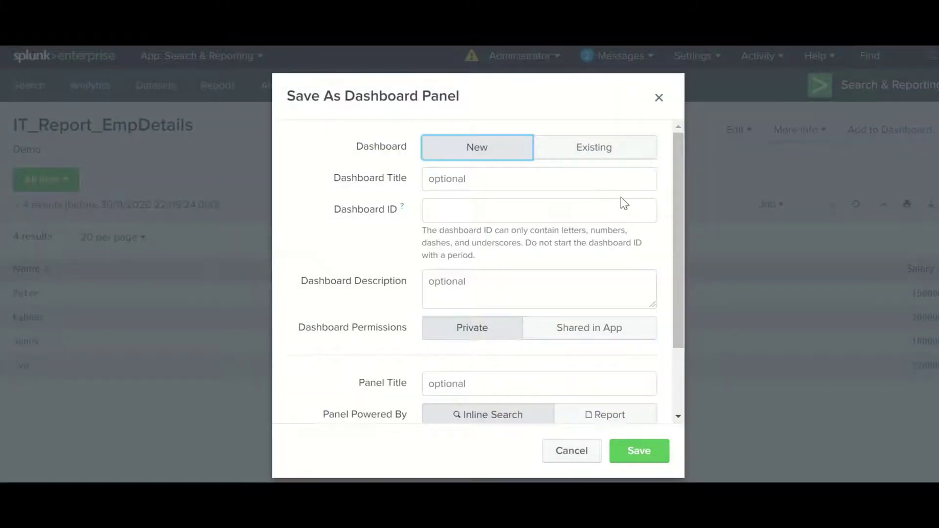
pyautogui.click(494, 179)
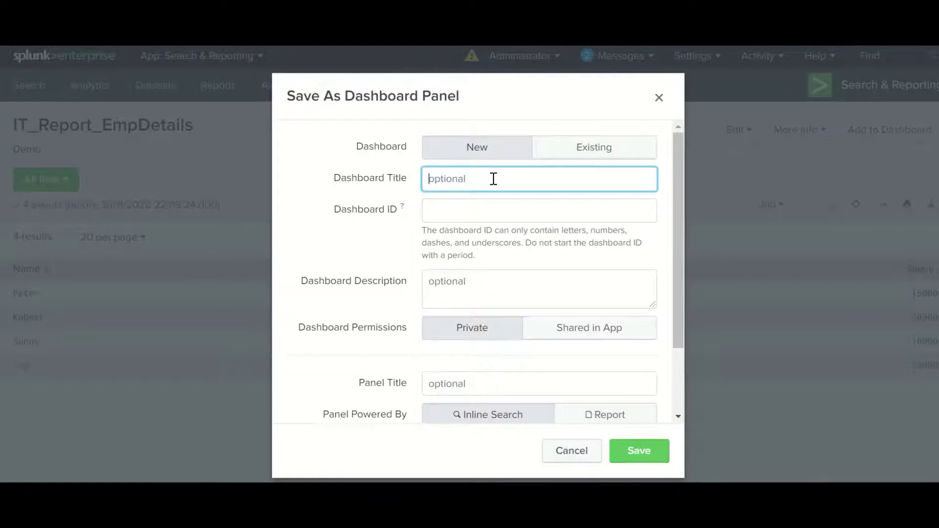
pyautogui.write('Demo_dash')
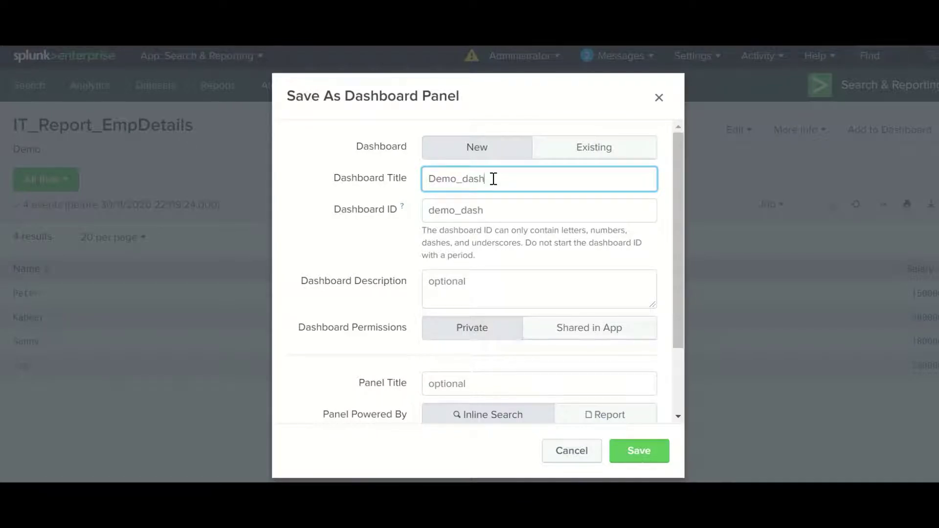
pyautogui.write('board')
pyautogui.click(464, 180)
pyautogui.press('BackSpace')
pyautogui.press('BackSpace')
pyautogui.write('_')
pyautogui.click(480, 277)
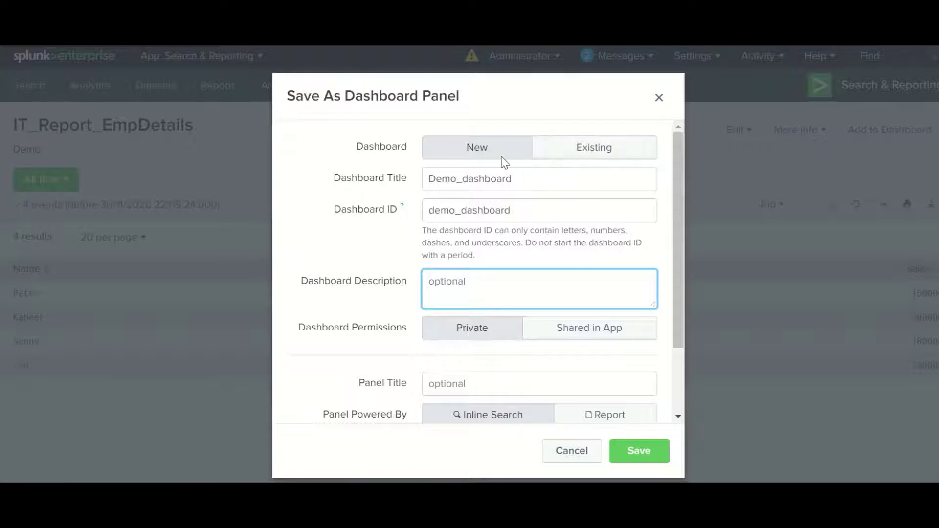
pyautogui.click(570, 151)
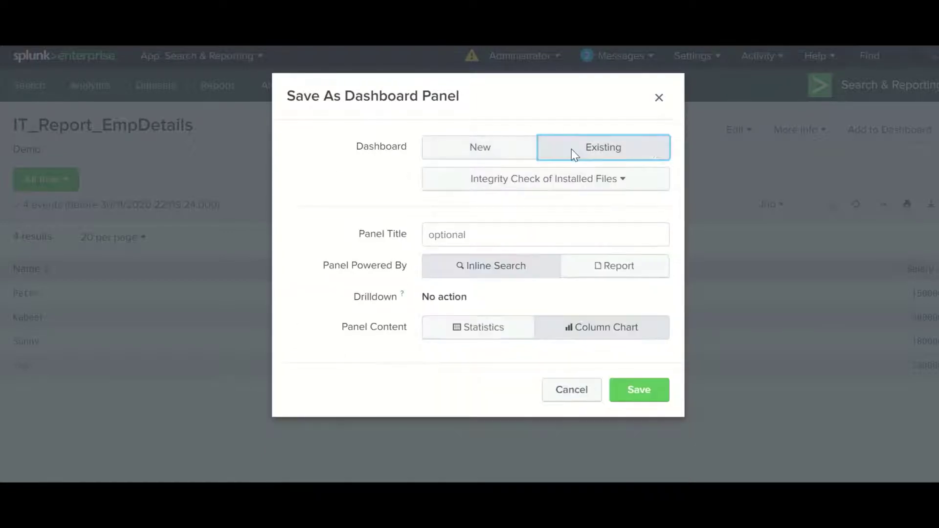
pyautogui.click(560, 190)
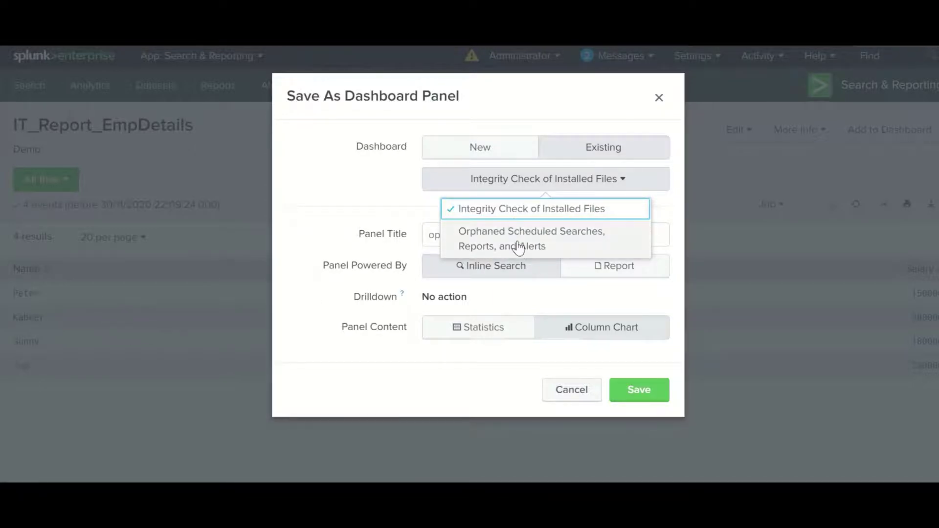
pyautogui.click(492, 147)
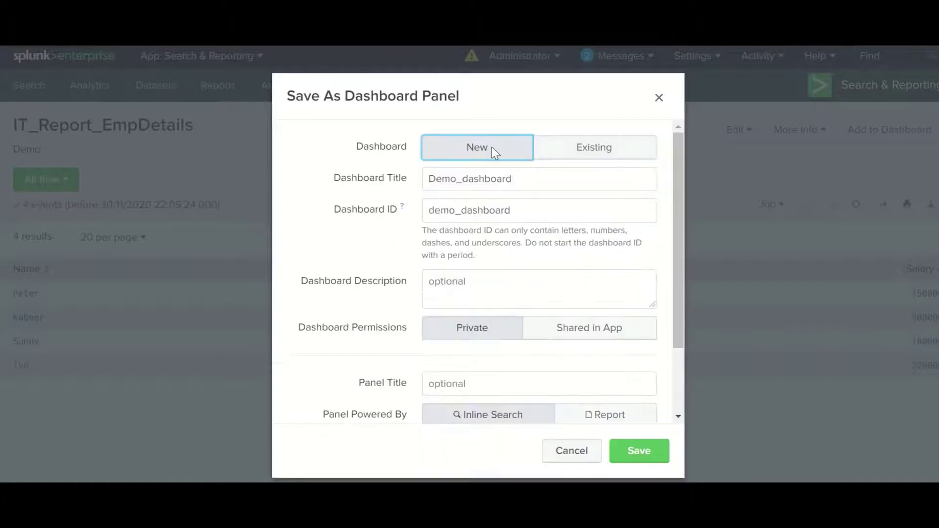
pyautogui.click(523, 184)
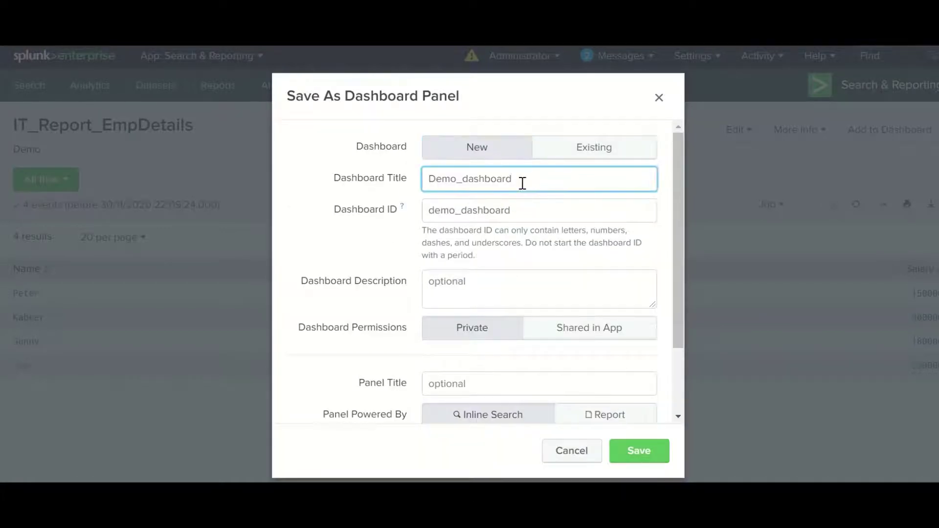
pyautogui.click(486, 277)
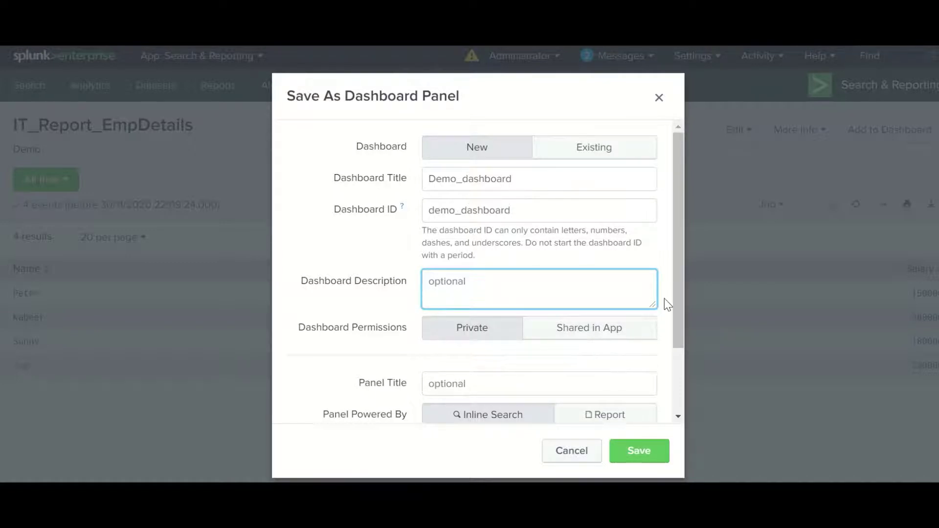
pyautogui.moveTo(676, 287); pyautogui.dragTo(674, 342)
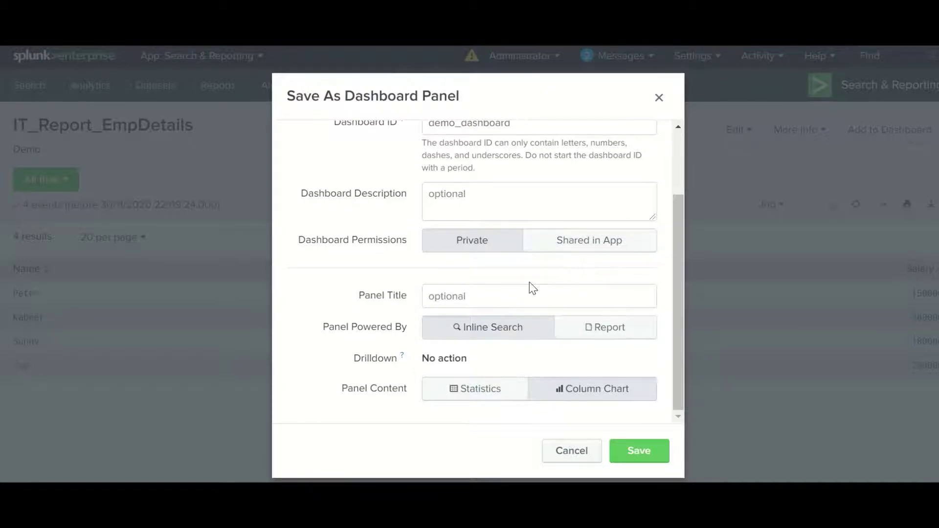
pyautogui.click(507, 296)
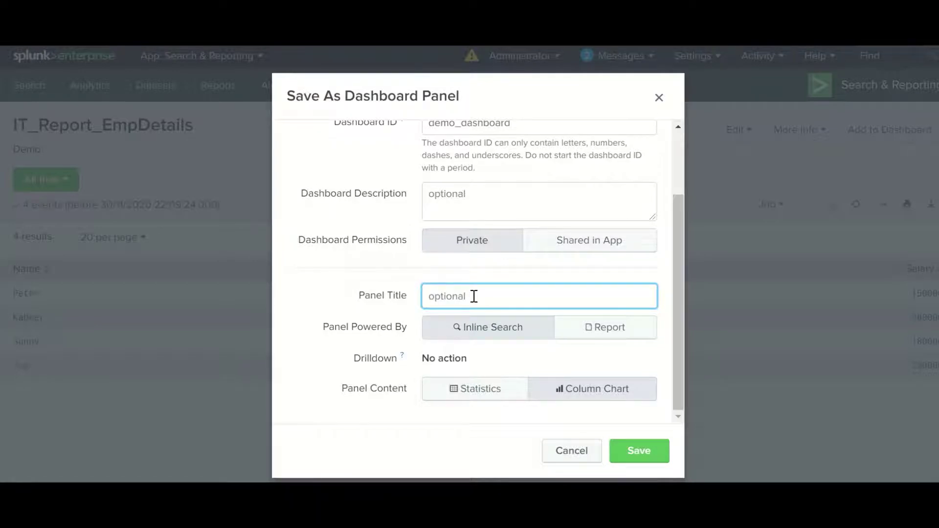
# Title the panel 'Employee Record', power it by the Report, and show it as Statistics.
pyautogui.write('Employee Record')
pyautogui.click(592, 336)
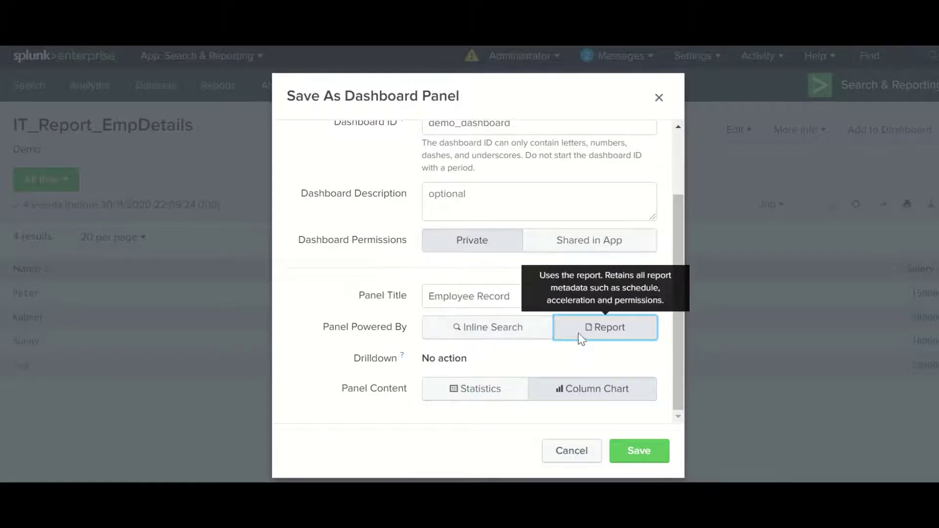
pyautogui.click(677, 315)
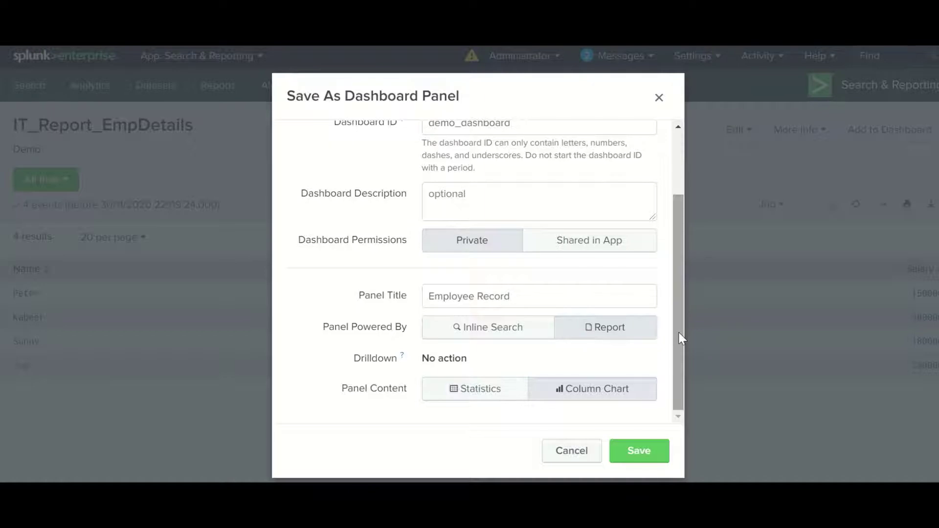
pyautogui.click(485, 394)
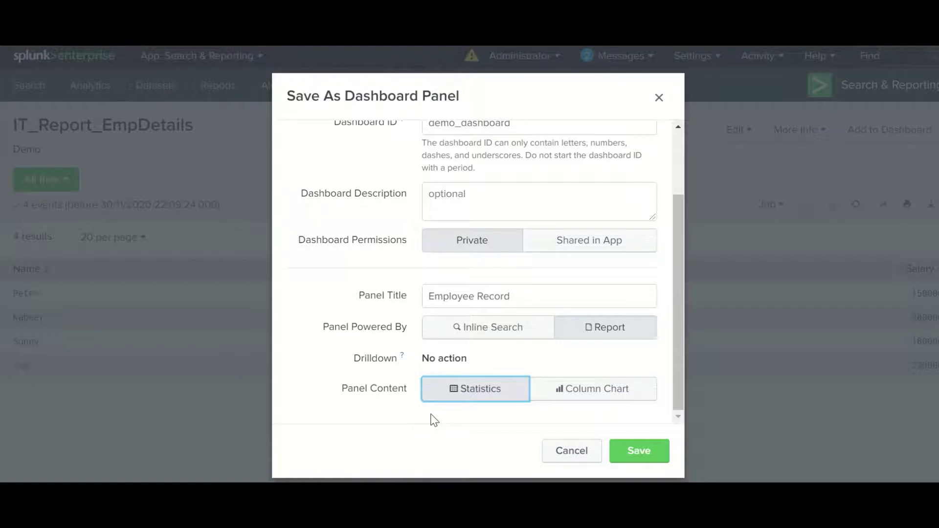
# Save the panel and view the new Demo_dashboard with its Employee Record table.
pyautogui.click(639, 451)
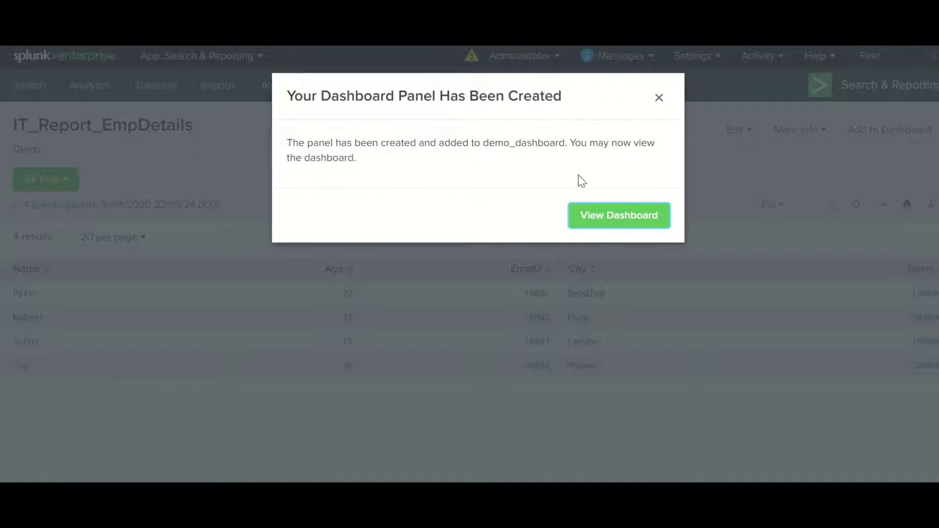
pyautogui.click(611, 224)
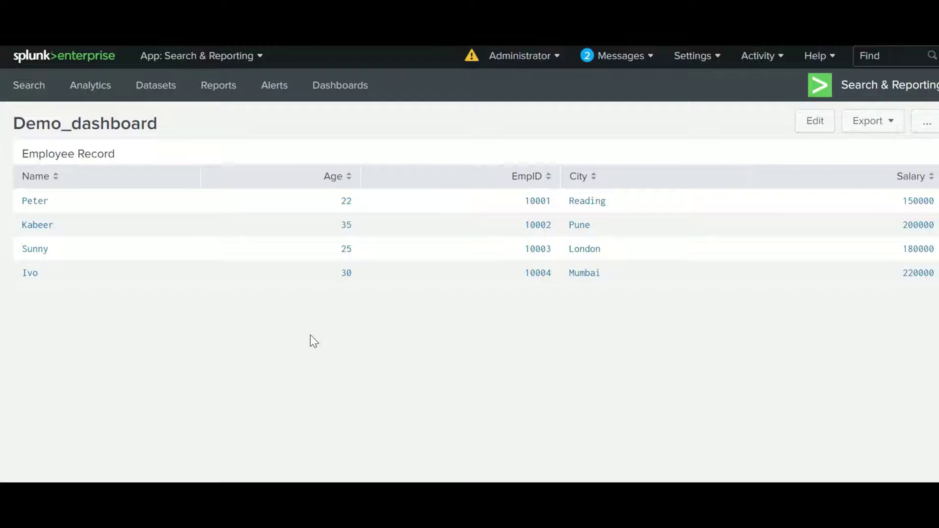
pyautogui.moveTo(478, 47)
# Edit Demo_dashboard, inspect its XML source, then return to the UI view.
pyautogui.click(807, 130)
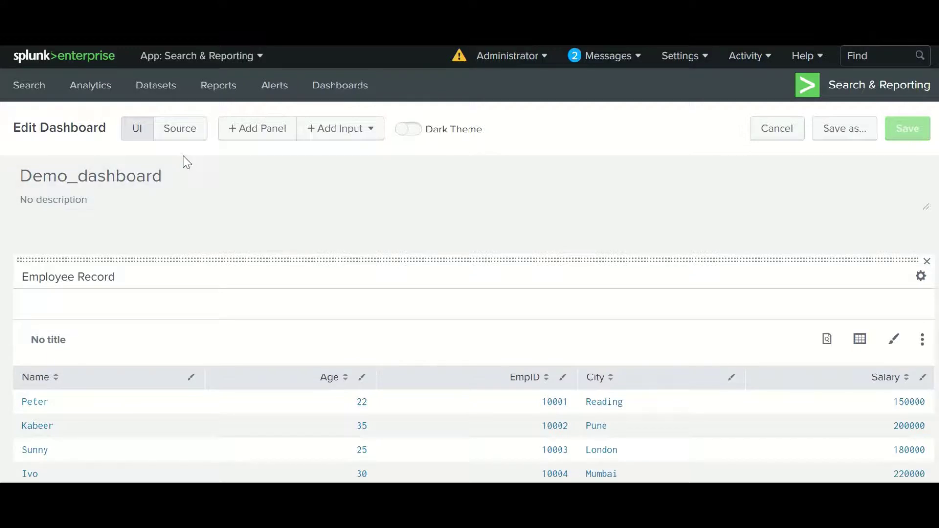
pyautogui.click(180, 139)
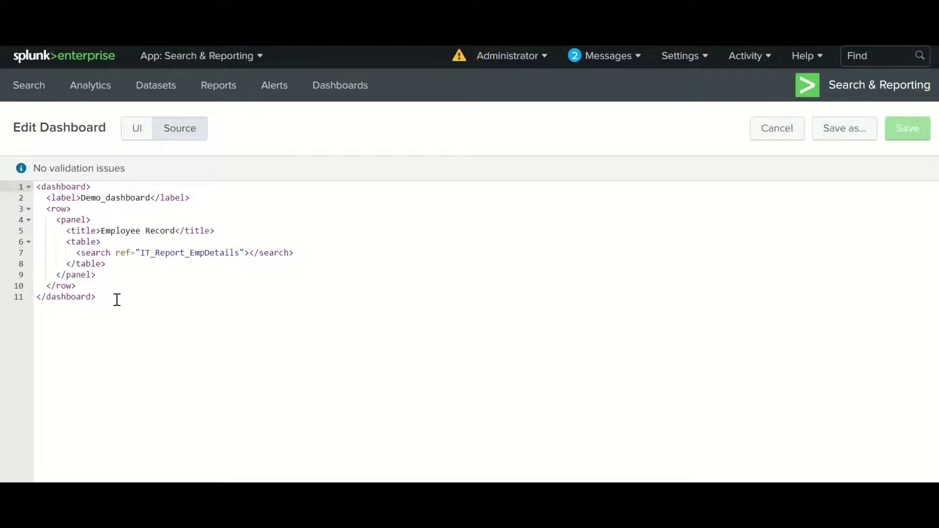
pyautogui.moveTo(106, 297); pyautogui.dragTo(36, 187)
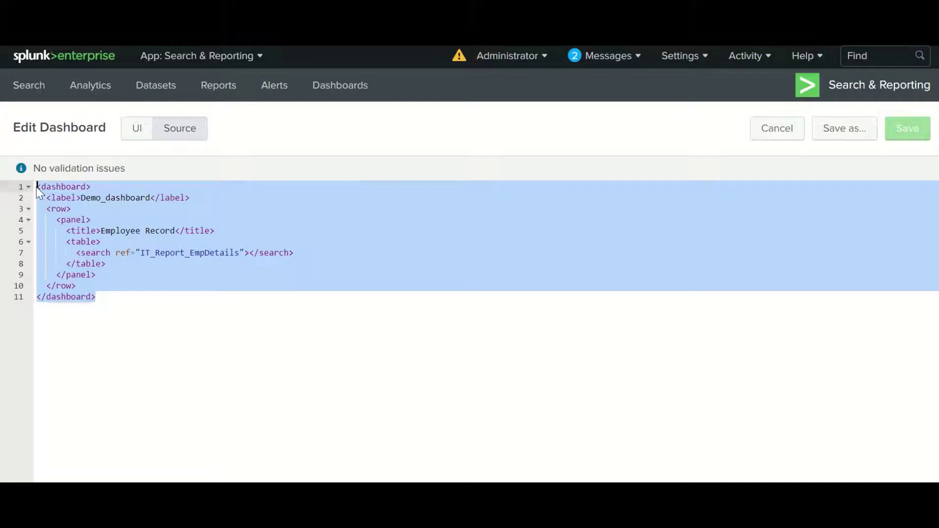
pyautogui.click(129, 293)
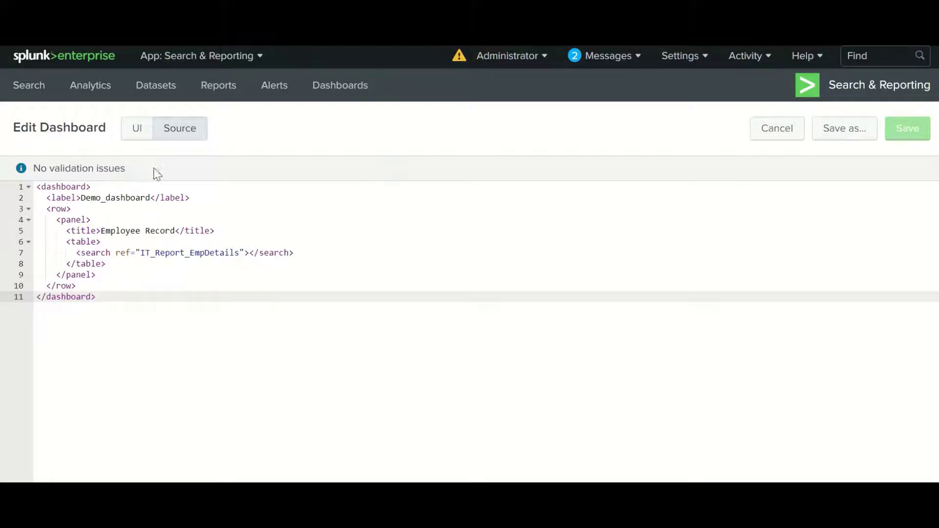
pyautogui.click(135, 128)
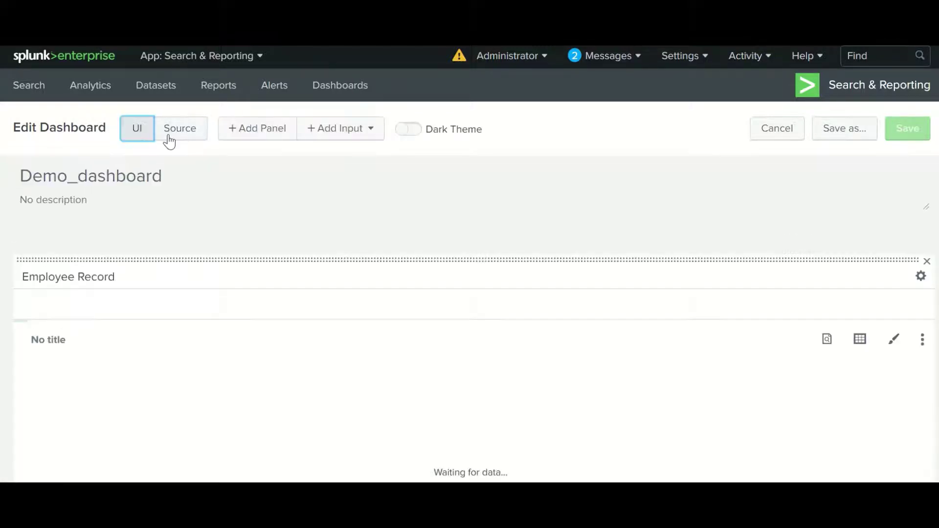
# Switch to Source, reposition the Employee Record panel, and select the dashboard description box.
pyautogui.click(181, 129)
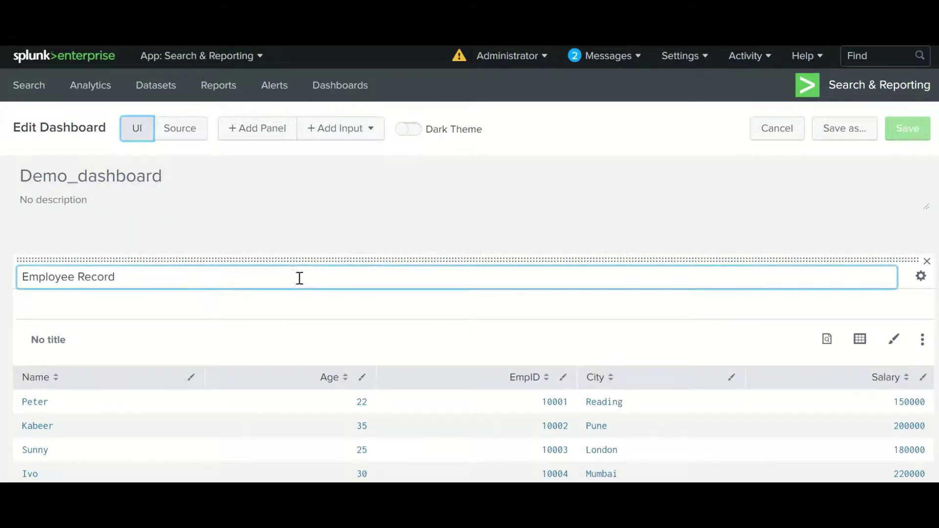
pyautogui.moveTo(371, 260); pyautogui.dragTo(217, 262)
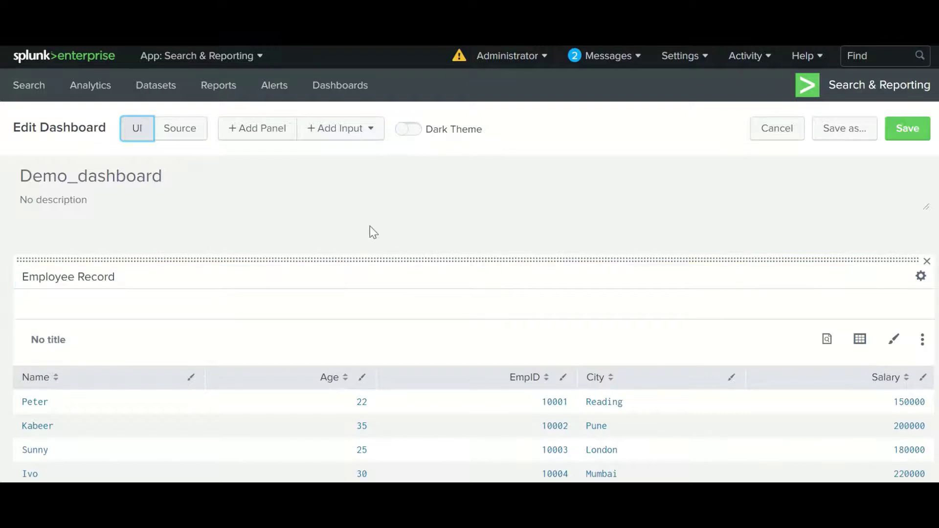
pyautogui.click(332, 194)
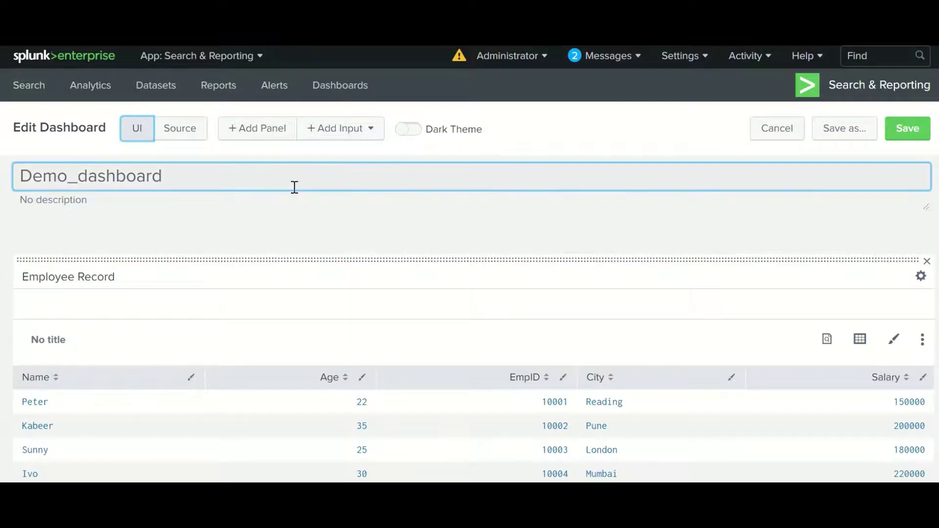
# Add a new Column Chart panel and begin typing its title 'Employee Record'.
pyautogui.click(255, 139)
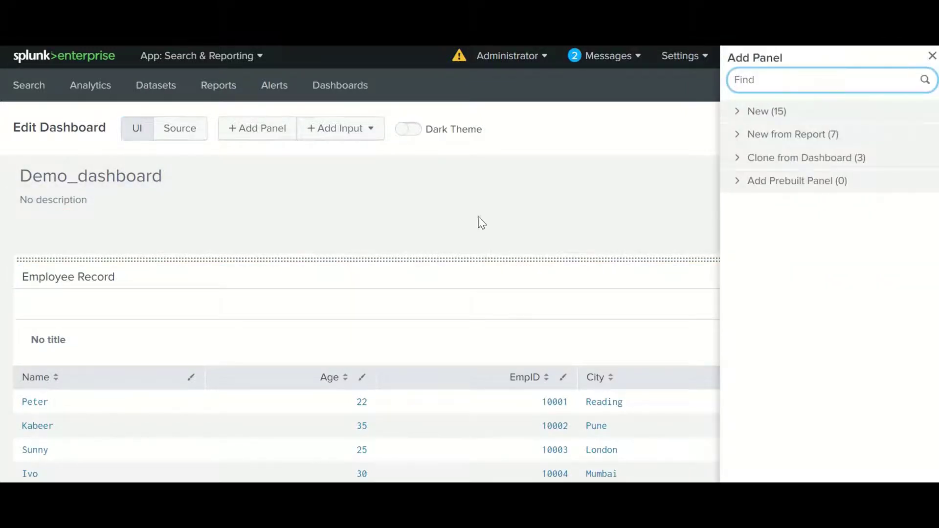
pyautogui.click(747, 119)
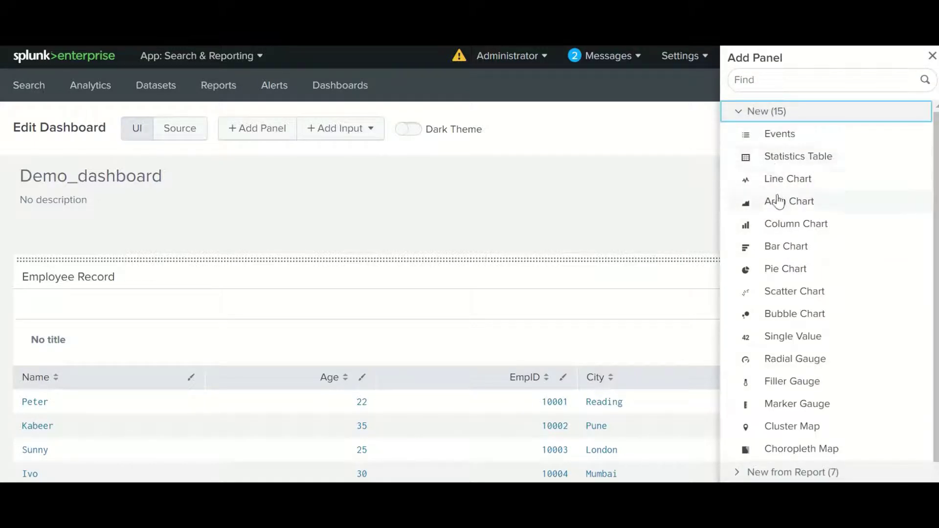
pyautogui.click(783, 227)
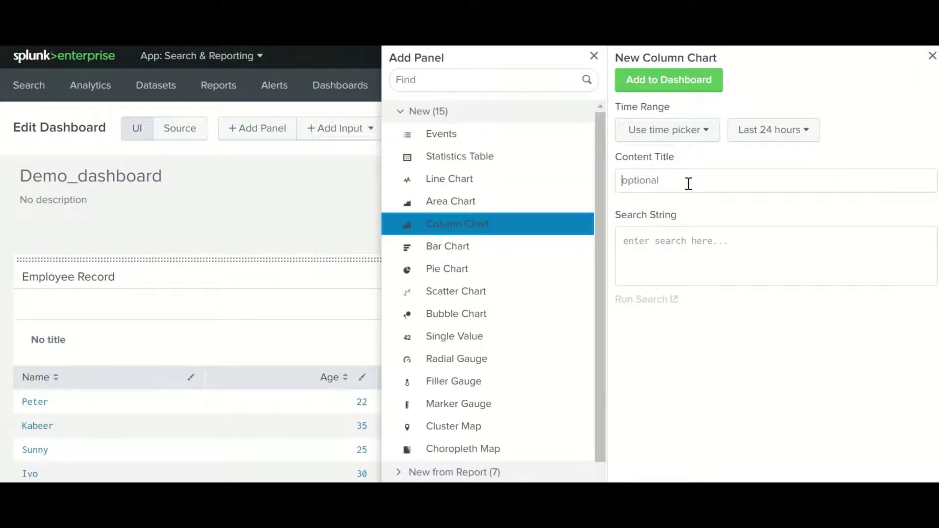
pyautogui.click(688, 184)
pyautogui.write('Empl')
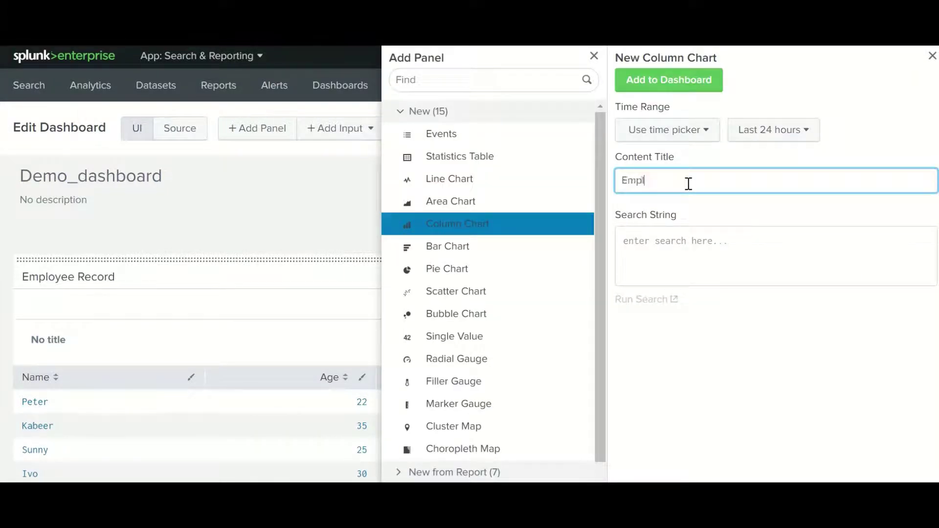
pyautogui.write('oy')
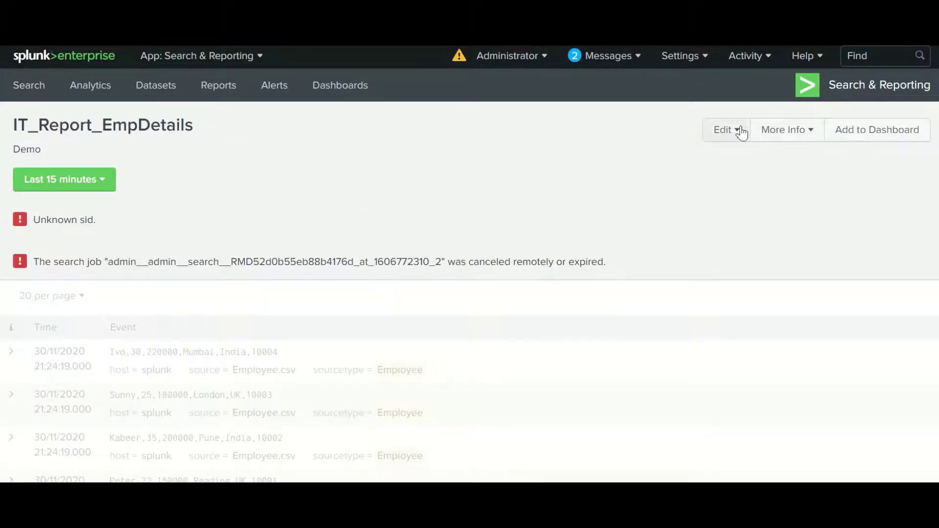
# Open the Edit menu on the IT_Report_EmpDetails report.
pyautogui.click(737, 130)
# Open the report in Search, append '| table Name Age EmpID City Salary', and select the query.
pyautogui.click(697, 166)
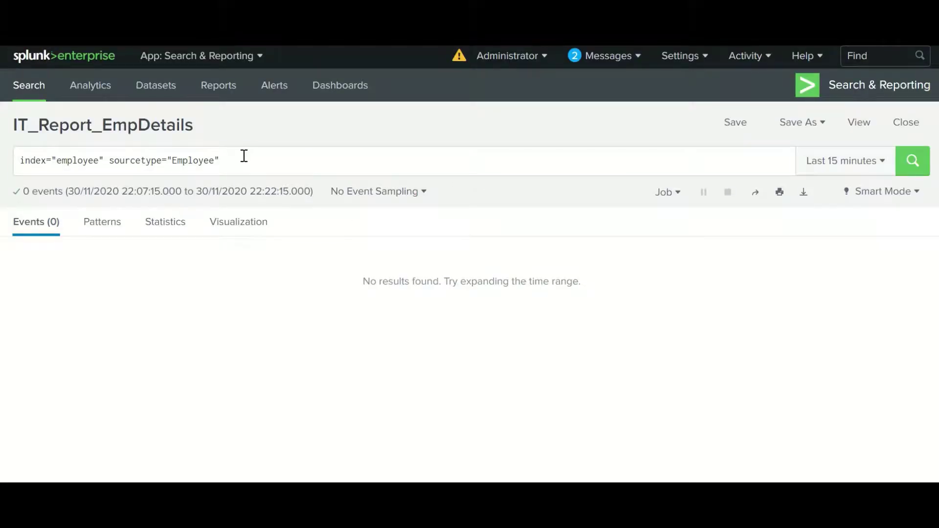
pyautogui.click(244, 156)
pyautogui.write('|')
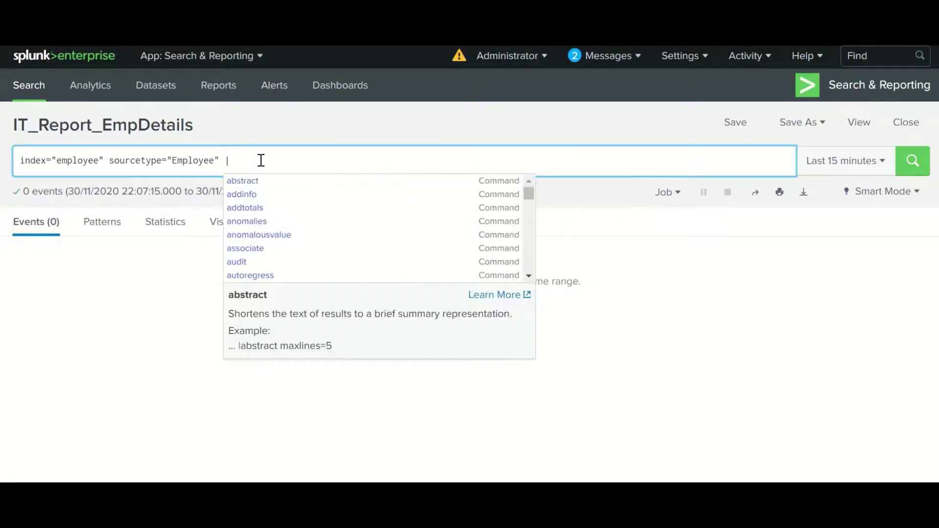
pyautogui.write('tabe')
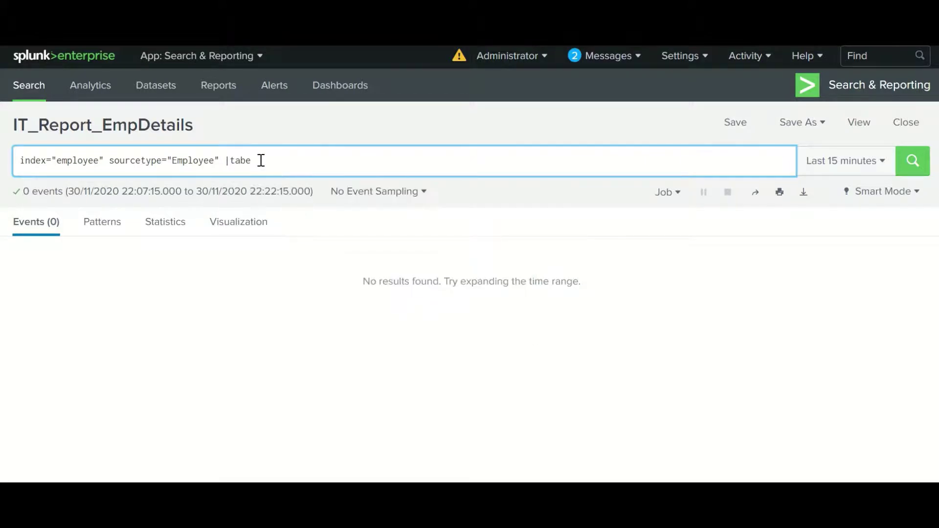
pyautogui.press('BackSpace')
pyautogui.write('le')
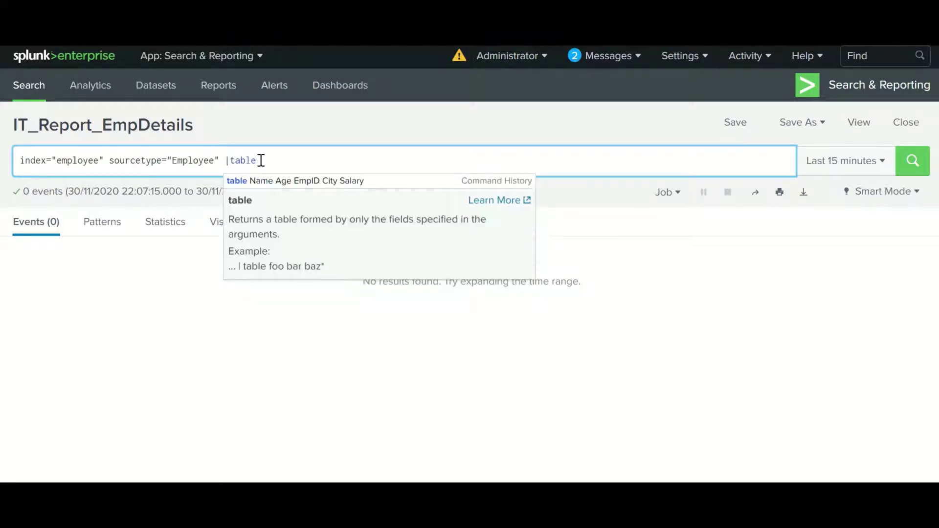
pyautogui.click(274, 182)
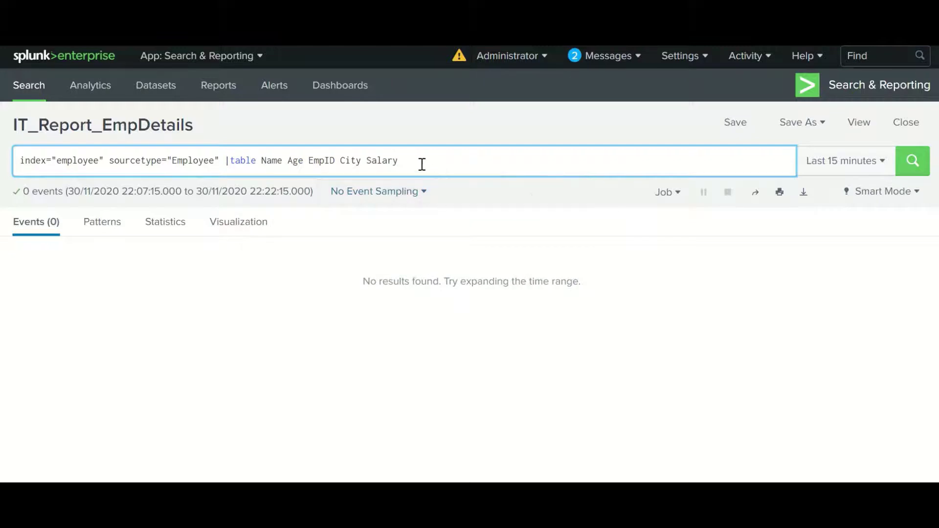
pyautogui.moveTo(421, 164); pyautogui.dragTo(2, 166)
pyautogui.hotkey('ctrl', 'c')
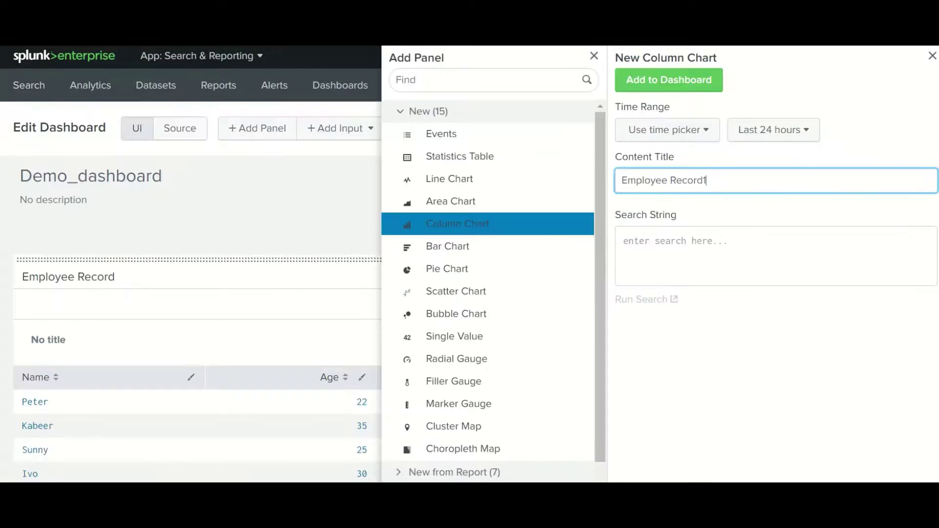
# Title the chart 'Employee Record1', paste the copied query, use the shared time picker, and add it.
pyautogui.write('1')
pyautogui.click(708, 243)
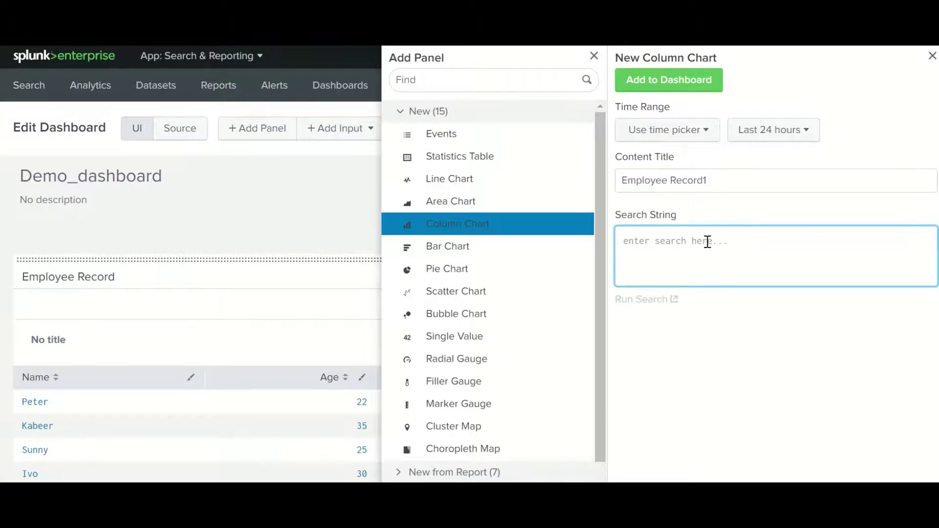
pyautogui.hotkey('ctrl', 'v')
pyautogui.click(706, 131)
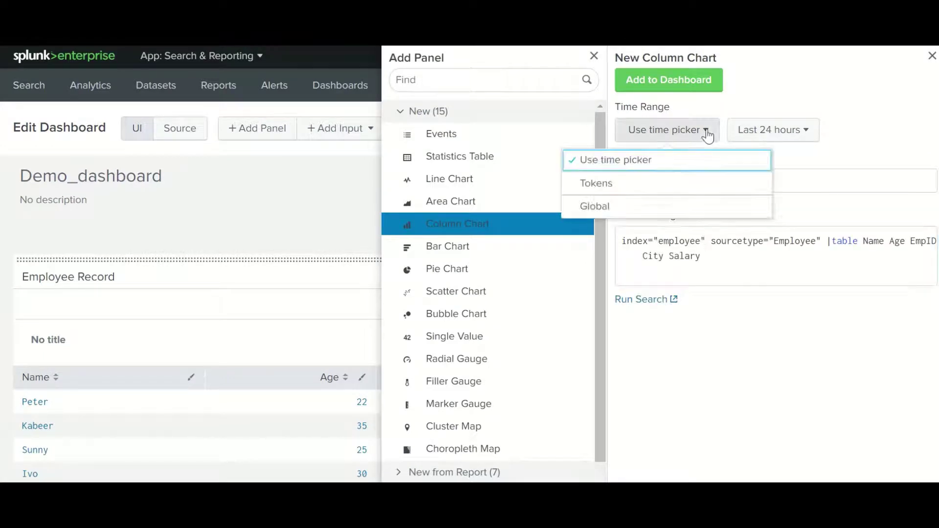
pyautogui.click(660, 167)
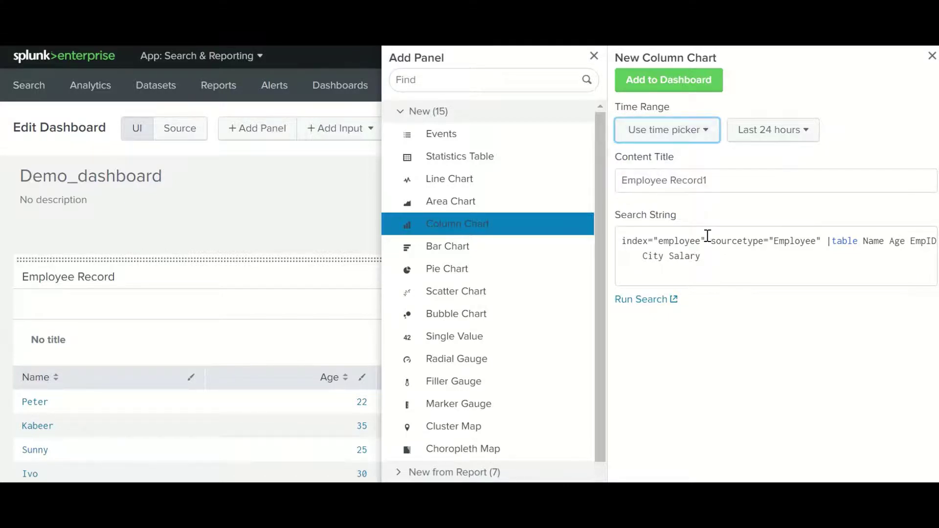
pyautogui.click(719, 255)
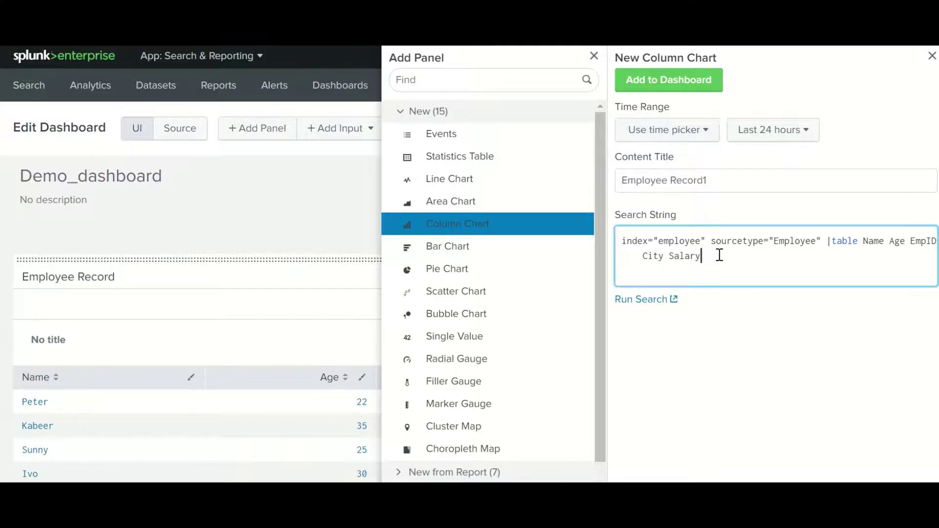
pyautogui.click(682, 88)
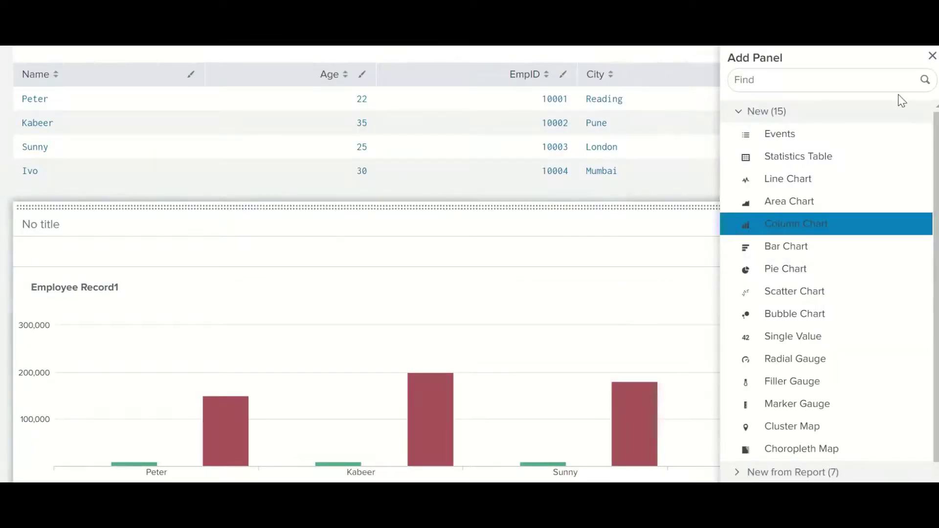
# Move the Employee Record1 chart beside the Employee Record table and cancel leaving the editor.
pyautogui.click(932, 56)
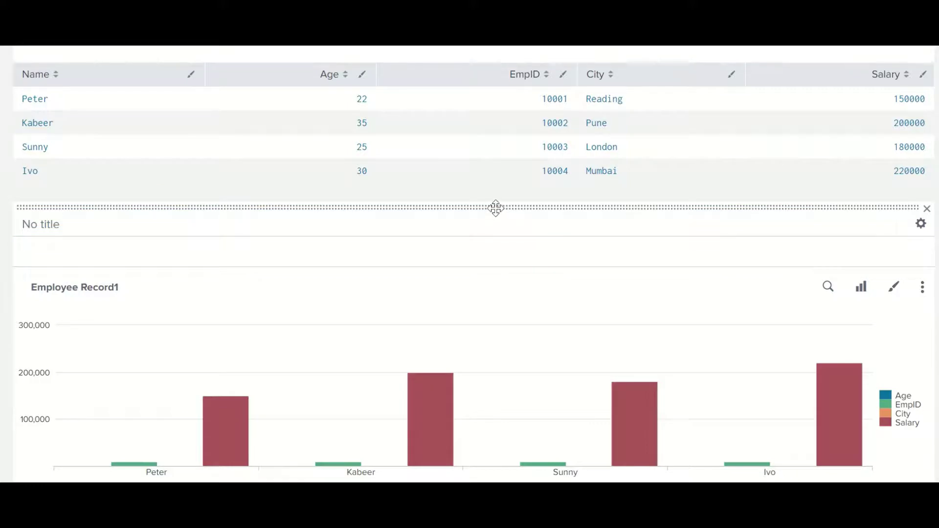
pyautogui.moveTo(495, 208); pyautogui.dragTo(699, 163)
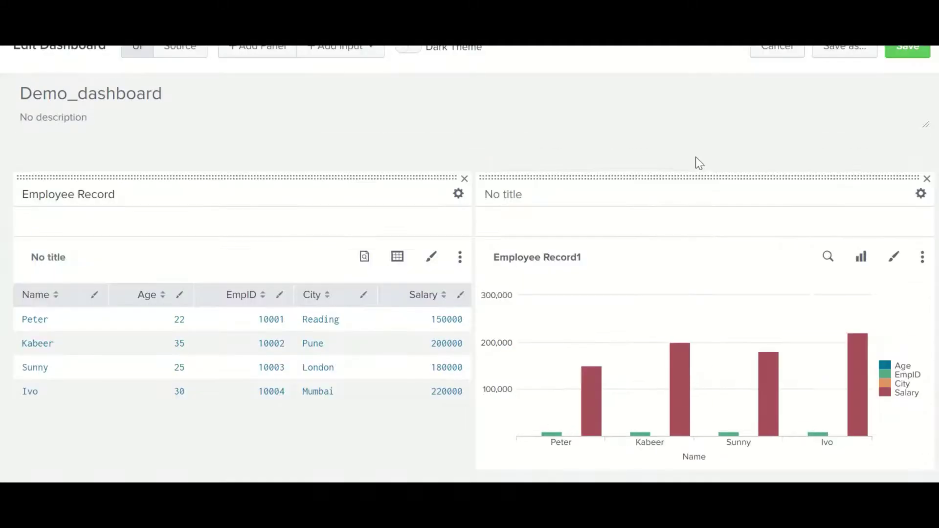
pyautogui.click(380, 377)
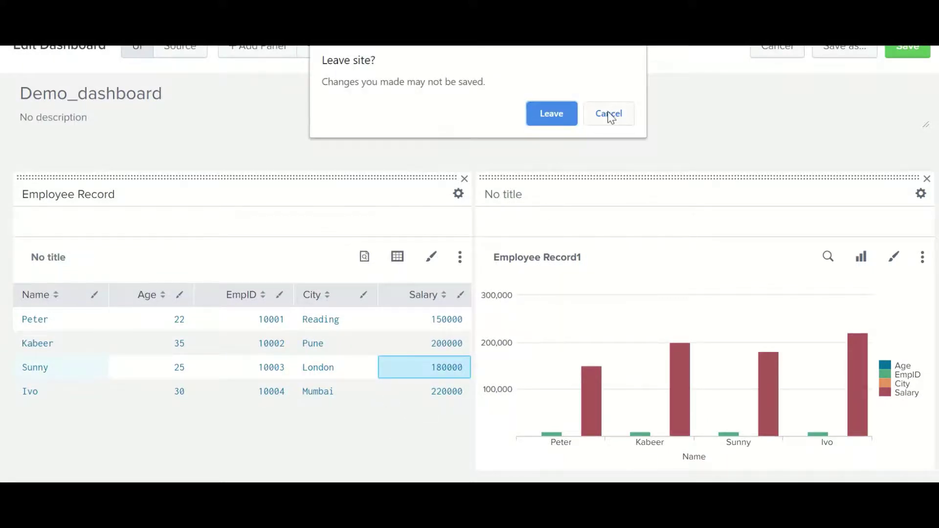
pyautogui.click(609, 115)
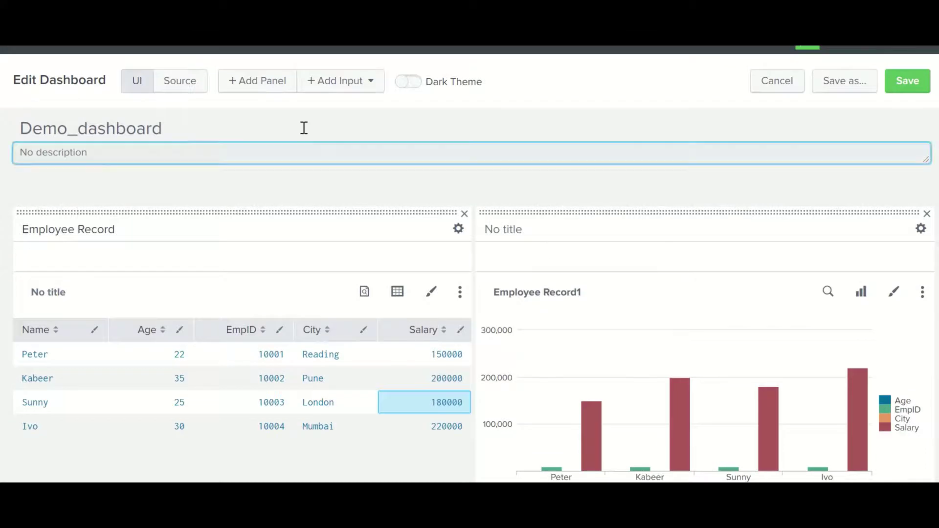
# Close the Add Panel sidebar and add a Time input, defaulting to Last 24 hours, above the panels.
pyautogui.click(259, 87)
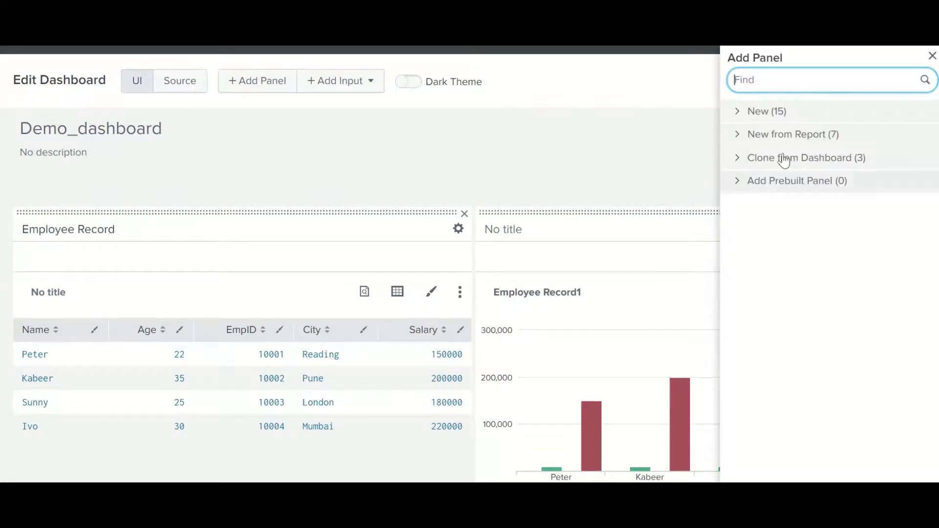
pyautogui.click(308, 71)
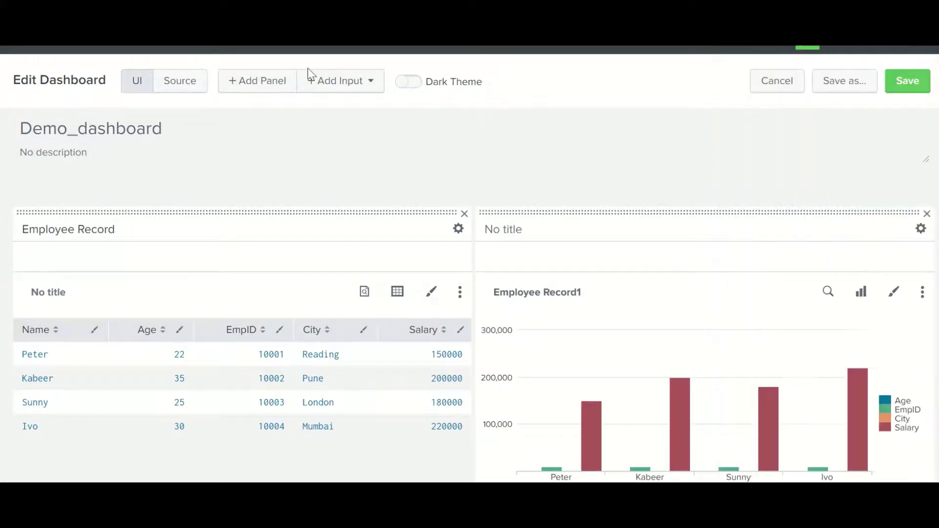
pyautogui.click(194, 84)
pyautogui.click(138, 81)
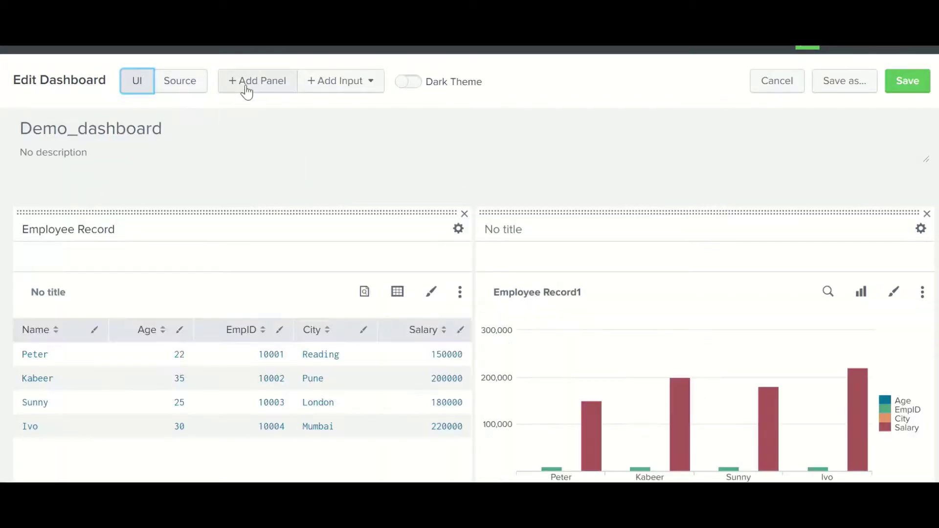
pyautogui.click(368, 87)
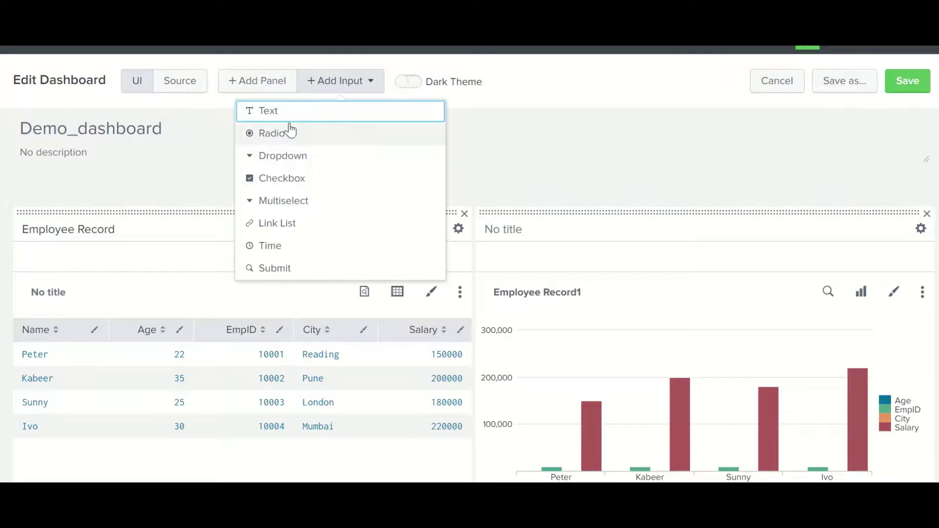
pyautogui.click(292, 246)
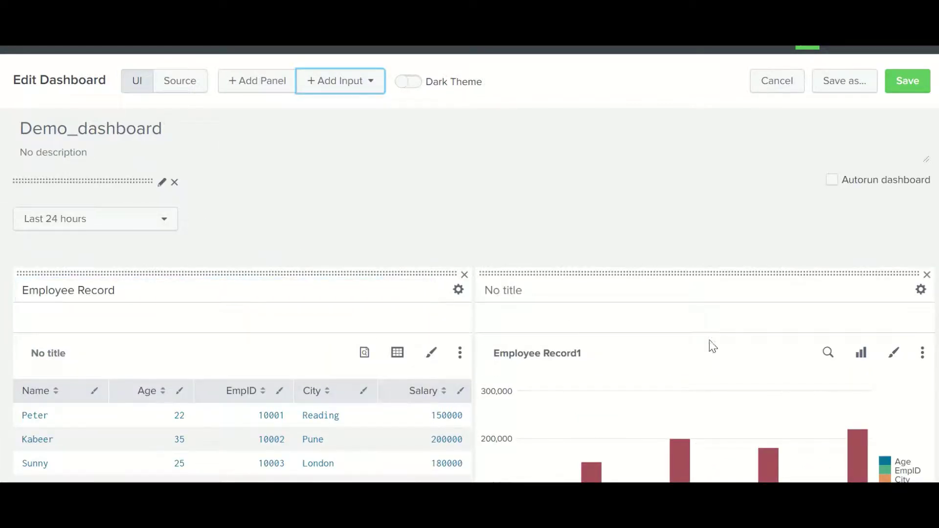
# Set the Employee Record1 chart's time range to Shared Time Picker (field1).
pyautogui.click(830, 355)
pyautogui.click(497, 273)
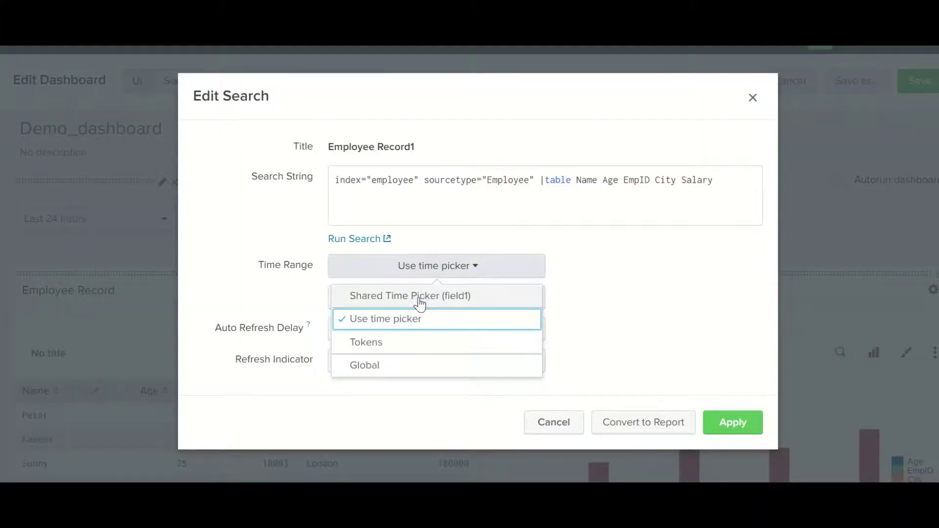
pyautogui.click(420, 300)
pyautogui.click(726, 400)
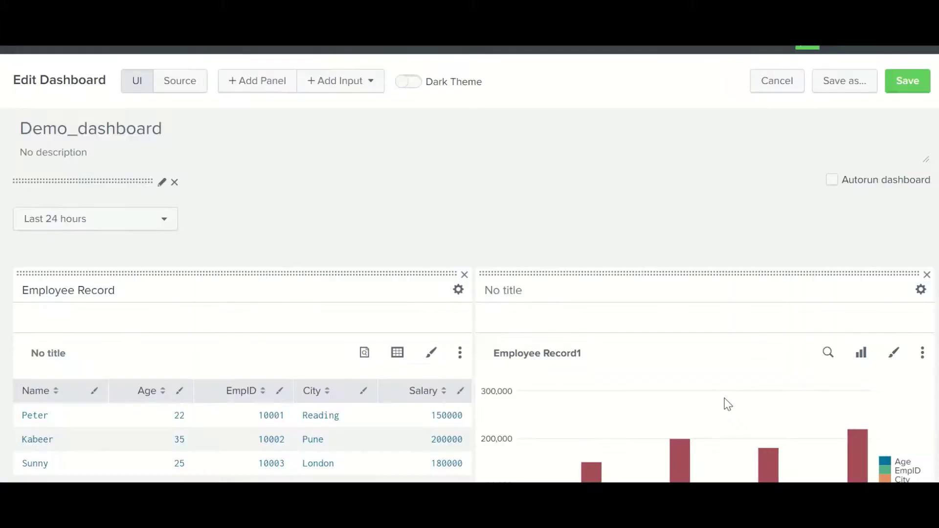
# Set the dashboard time input to Last 60 minutes.
pyautogui.click(167, 228)
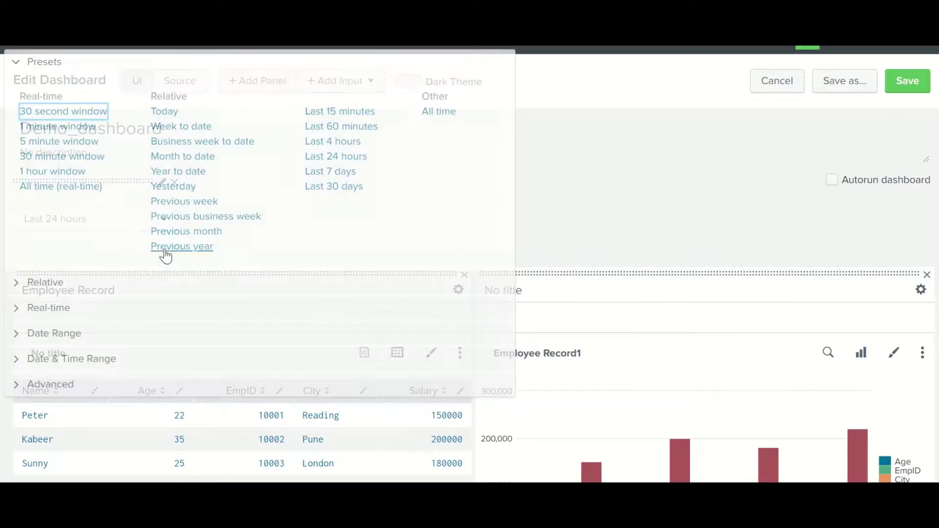
pyautogui.click(329, 127)
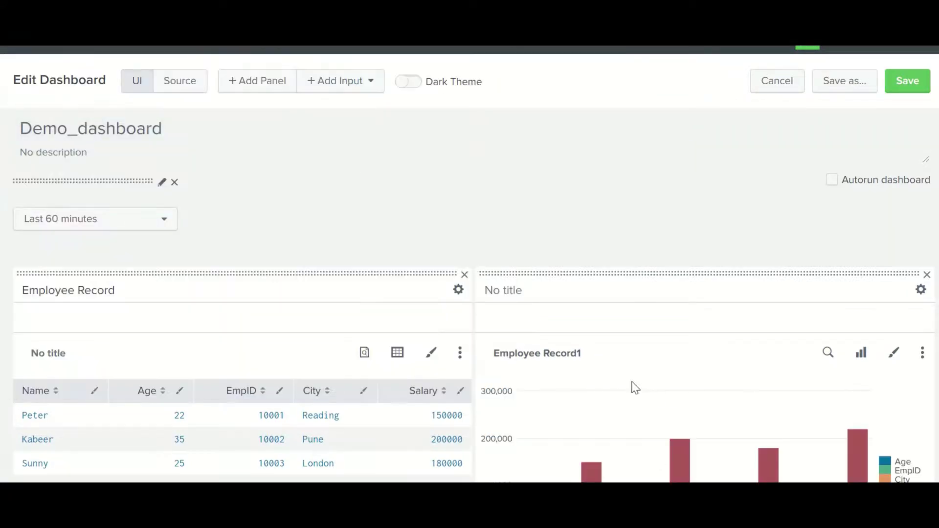
pyautogui.scroll(-2, 652, 308)
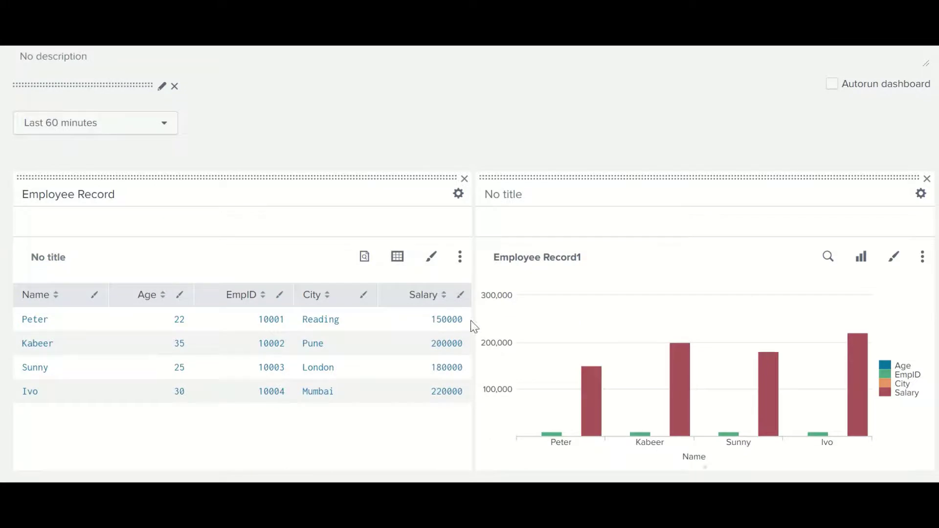
# Glance at the table's report details and chart formatting, then open the table's More actions menu.
pyautogui.click(366, 262)
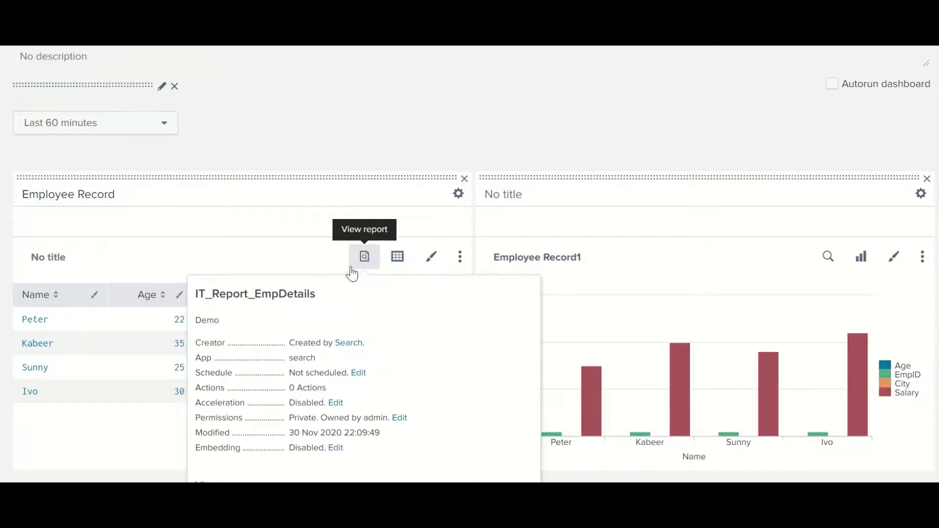
pyautogui.click(165, 429)
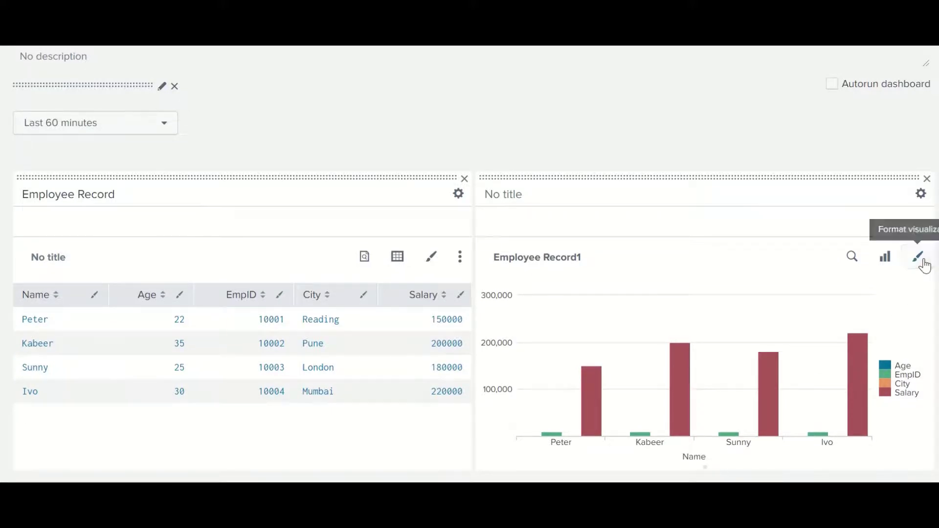
pyautogui.click(922, 263)
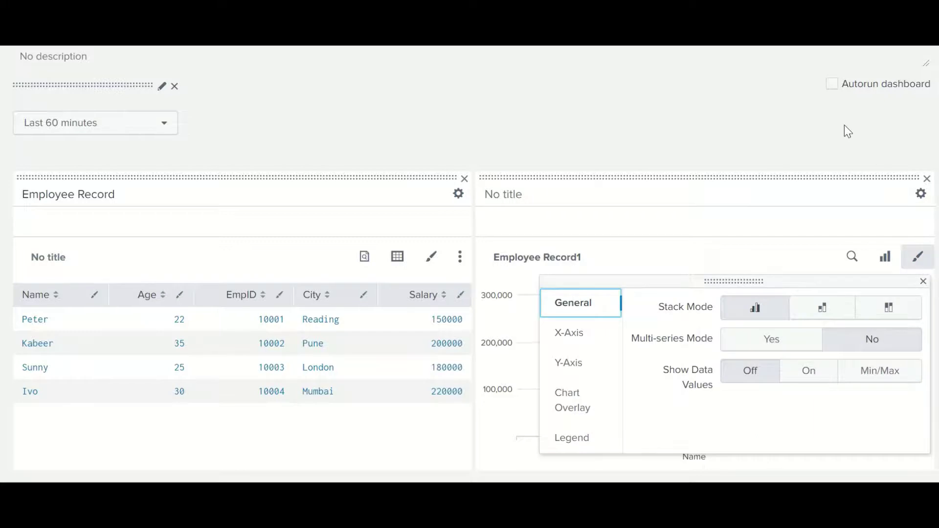
pyautogui.click(514, 259)
pyautogui.click(510, 290)
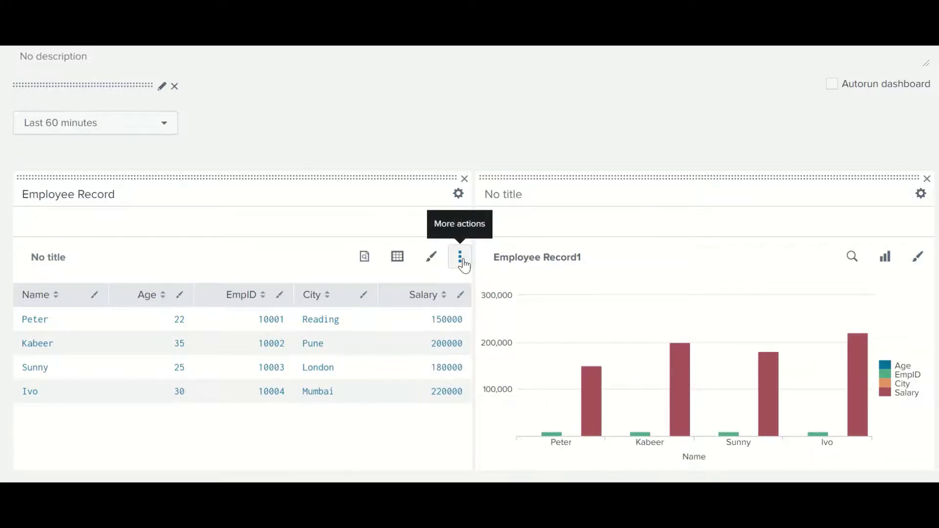
pyautogui.click(462, 264)
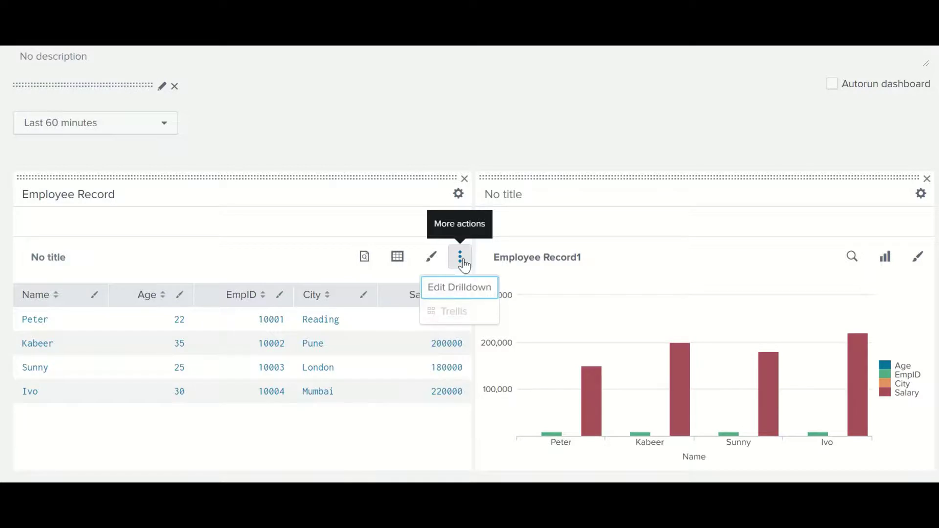
pyautogui.click(449, 296)
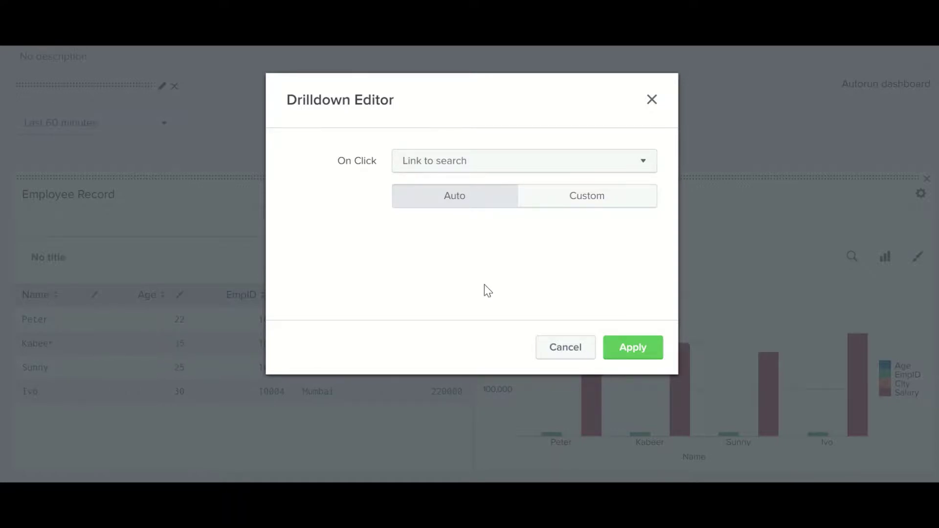
pyautogui.click(527, 172)
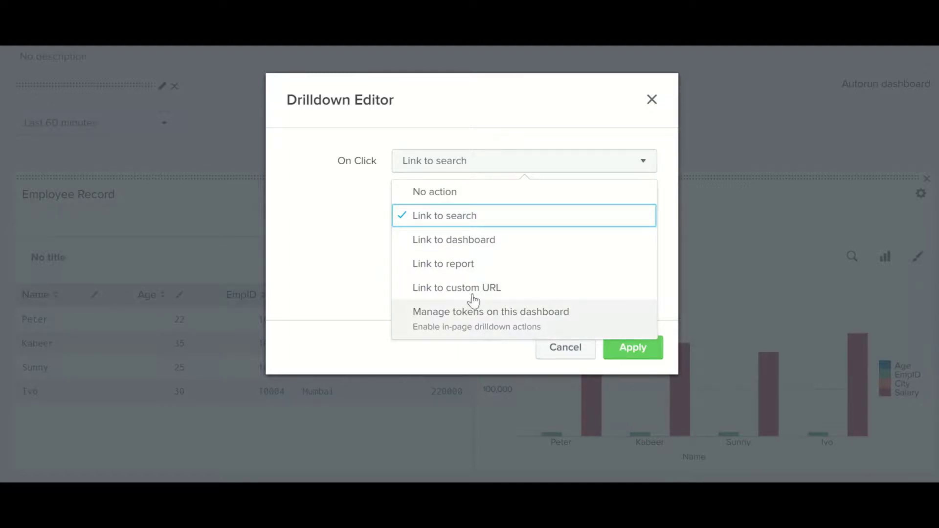
pyautogui.click(561, 359)
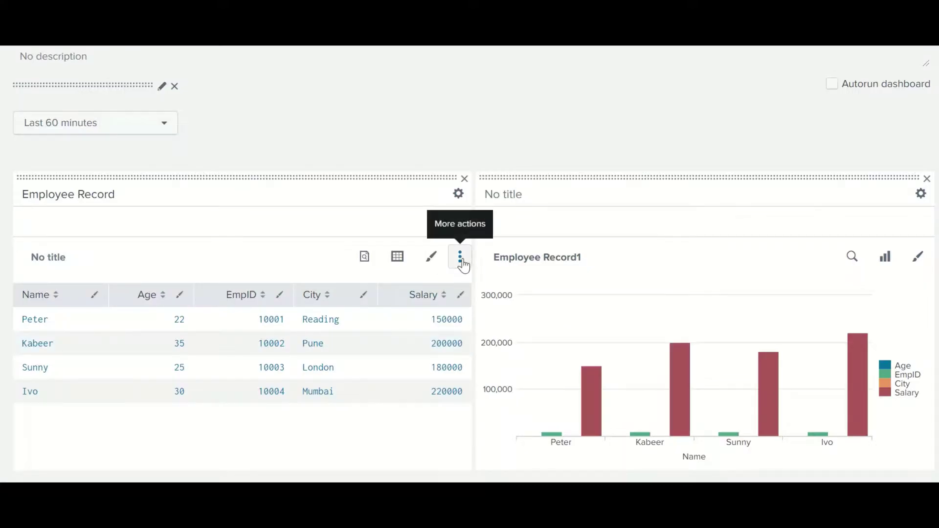
pyautogui.click(462, 261)
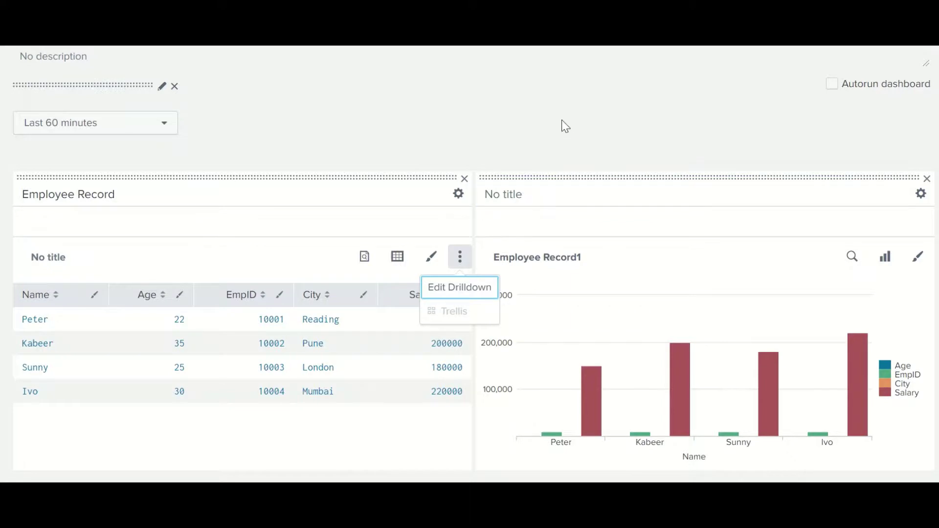
pyautogui.click(573, 112)
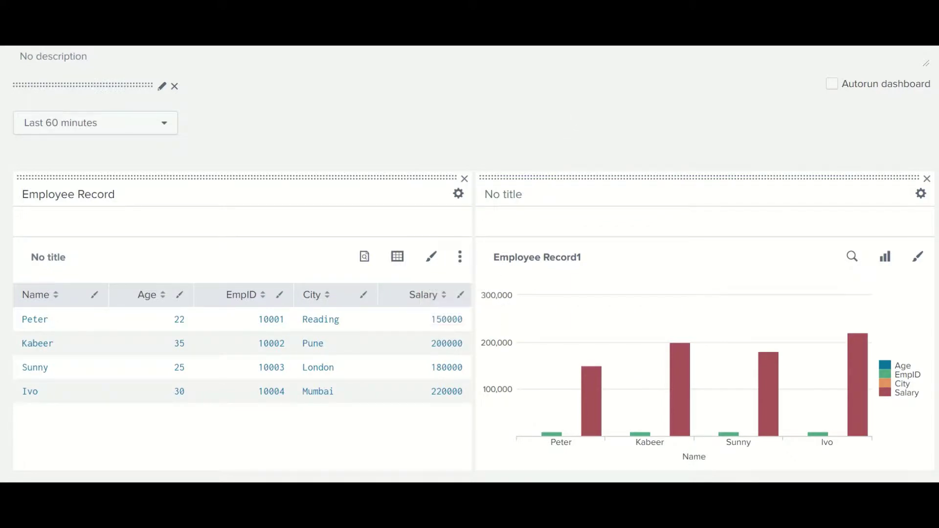
pyautogui.scroll(3, 470, 264)
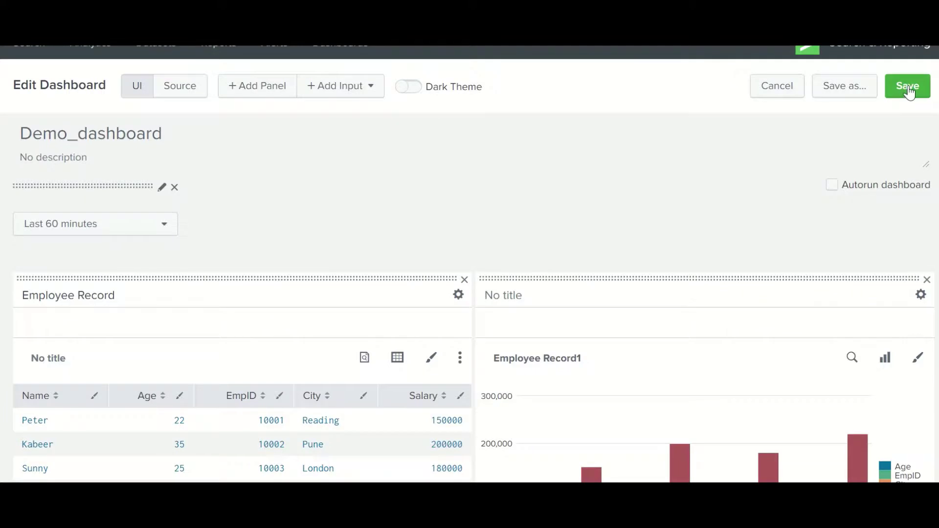
# Save Demo_dashboard, drill into the table's Pune entry, and highlight City=Pune in the search query.
pyautogui.click(908, 86)
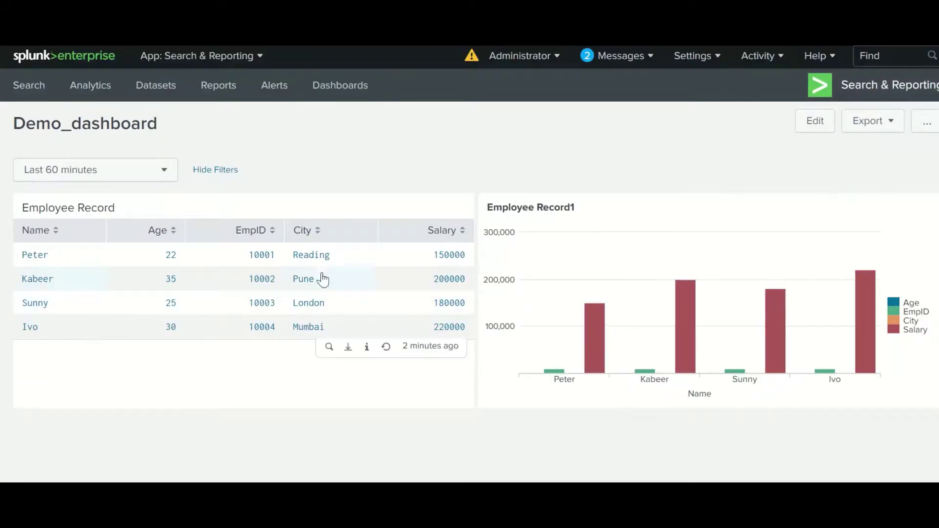
pyautogui.click(301, 282)
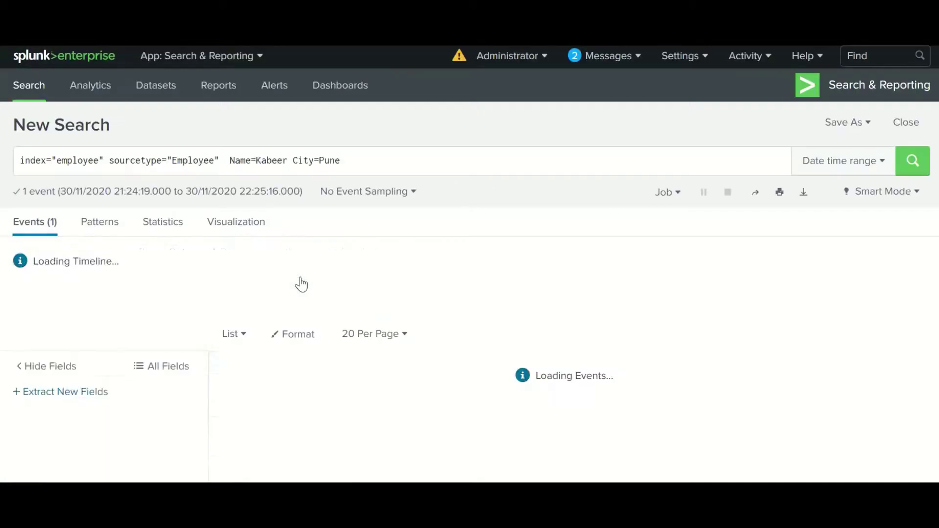
pyautogui.doubleClick(300, 161)
pyautogui.doubleClick(332, 161)
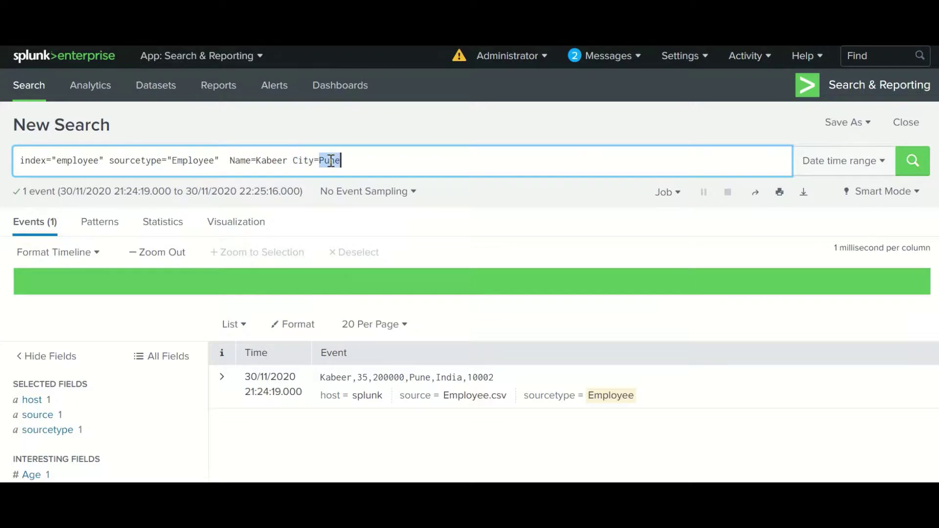
pyautogui.click(351, 161)
pyautogui.moveTo(347, 161); pyautogui.dragTo(293, 161)
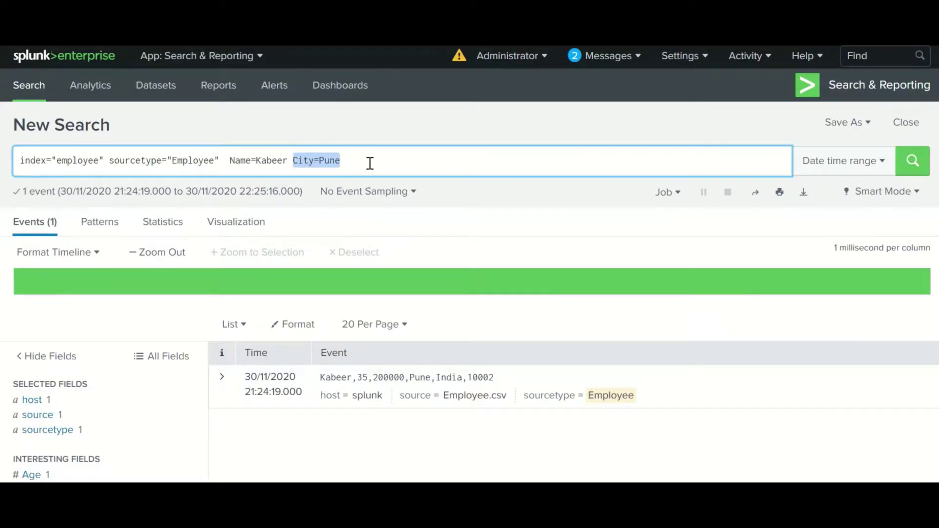
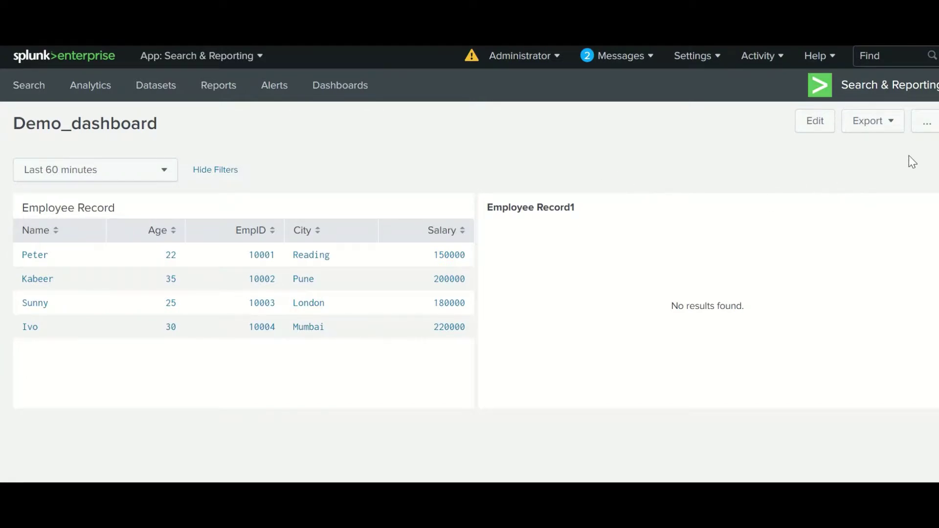
# Clone Demo_dashboard with the title 'Demo_dashboard Temp' and view the new copy.
pyautogui.click(928, 123)
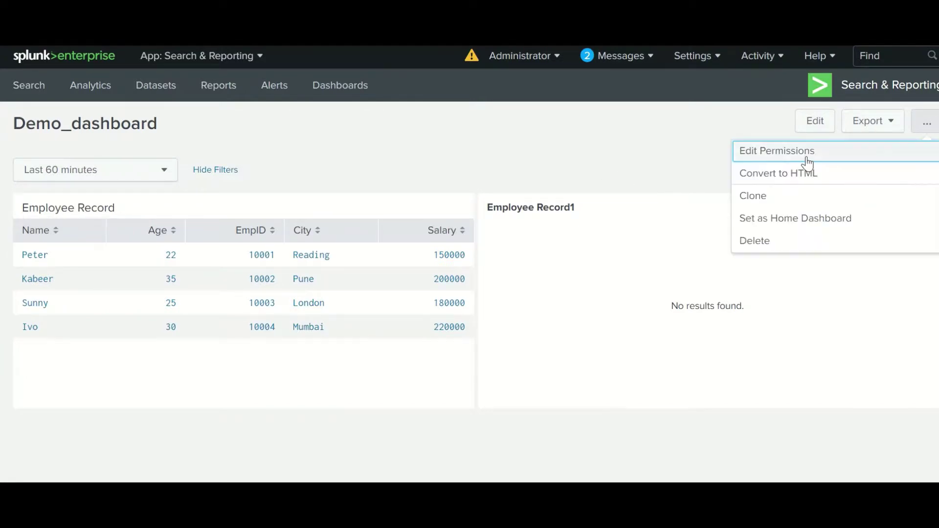
pyautogui.click(763, 200)
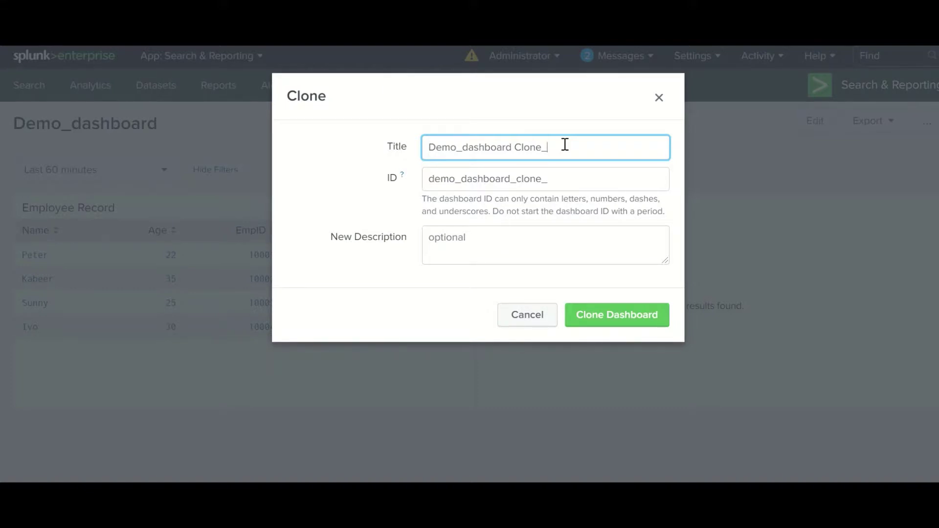
pyautogui.press('BackSpace')
pyautogui.press('BackSpace')
pyautogui.press('BackSpace')
pyautogui.press('BackSpace')
pyautogui.press('BackSpace')
pyautogui.write('Temp')
pyautogui.click(604, 316)
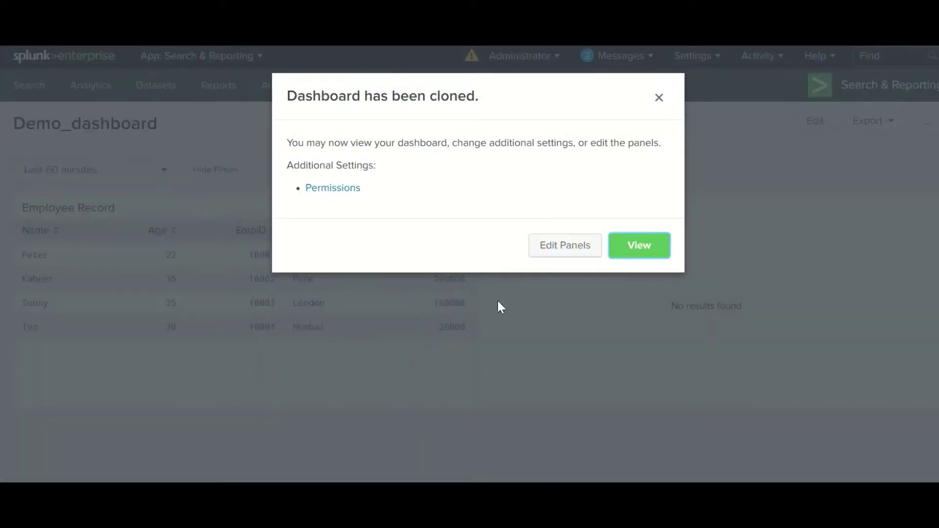
pyautogui.click(622, 248)
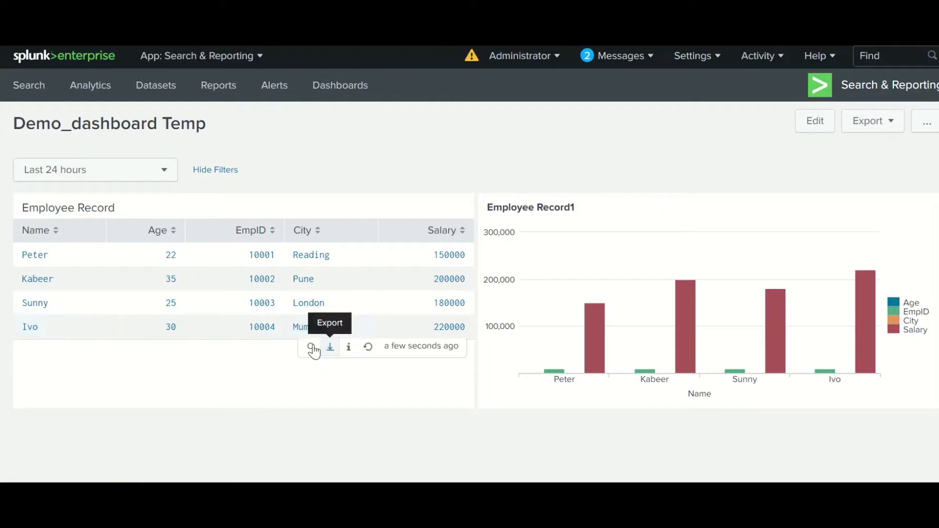
# Enter edit mode and review visualization and format options for the Employee Record table and Employee Record1 chart.
pyautogui.click(825, 126)
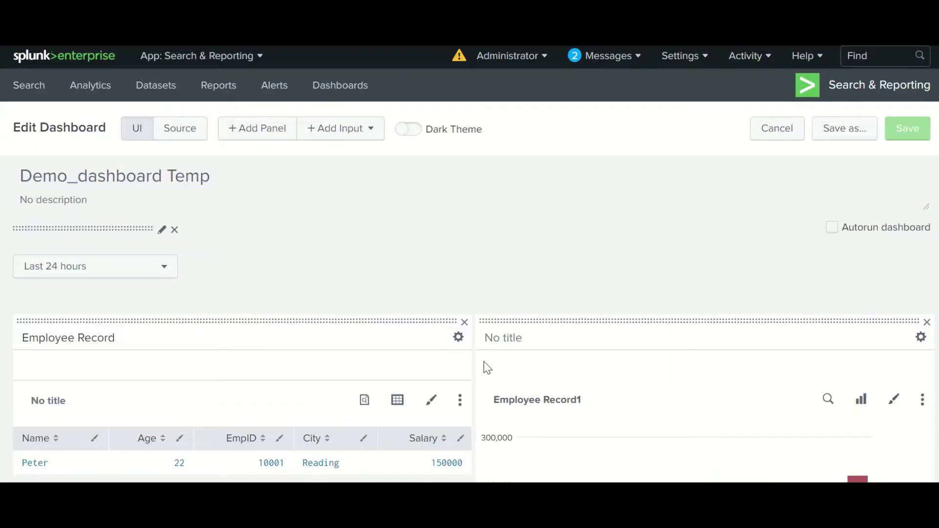
pyautogui.scroll(-3, 472, 292)
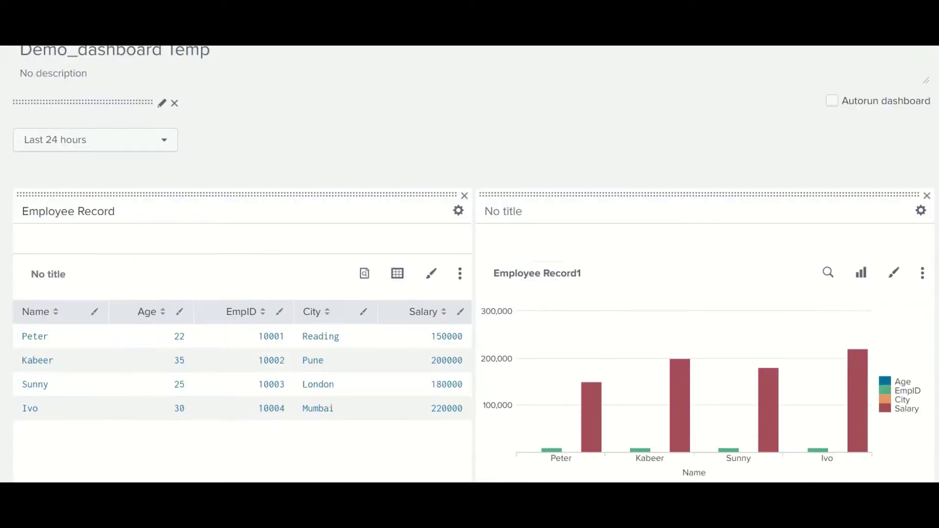
pyautogui.click(397, 278)
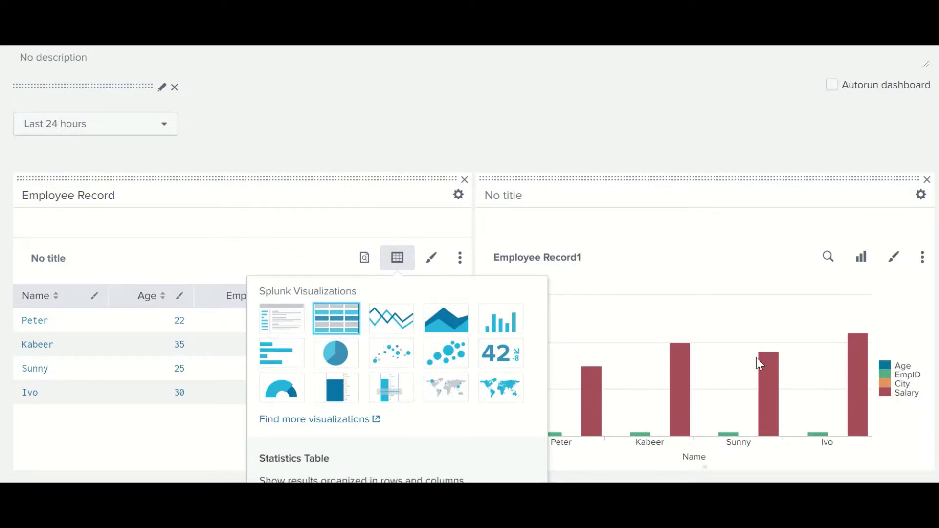
pyautogui.click(862, 260)
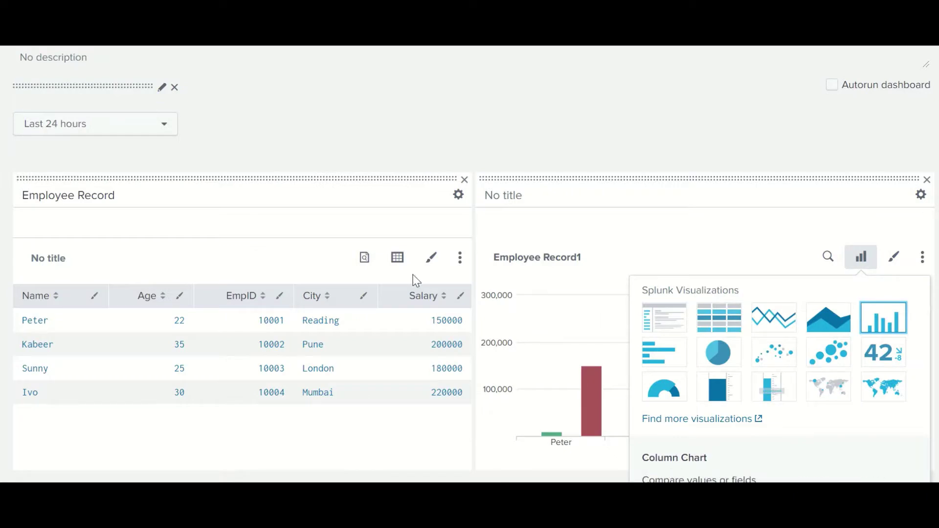
pyautogui.click(430, 270)
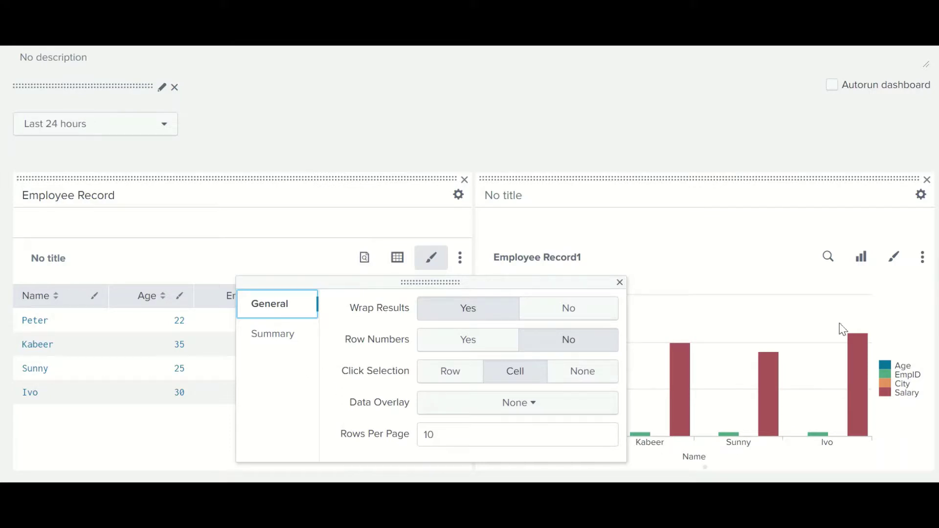
pyautogui.click(895, 264)
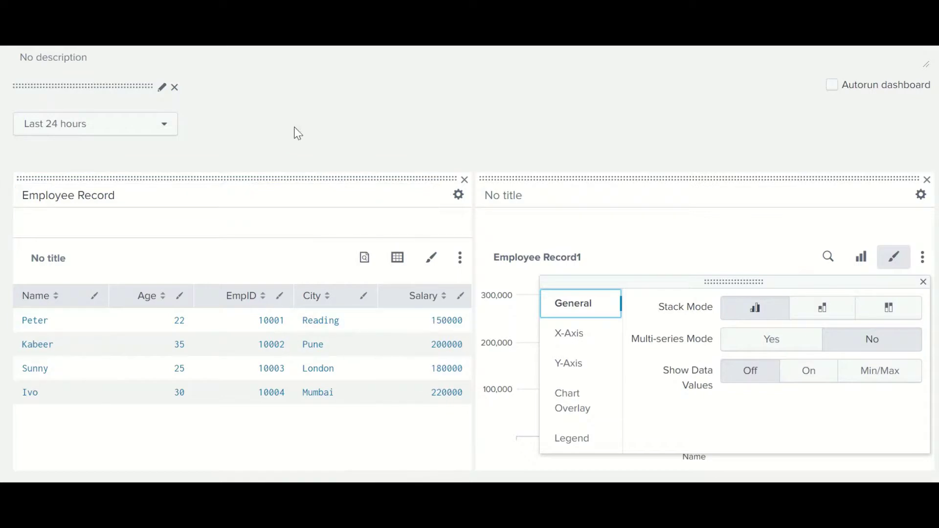
pyautogui.click(438, 130)
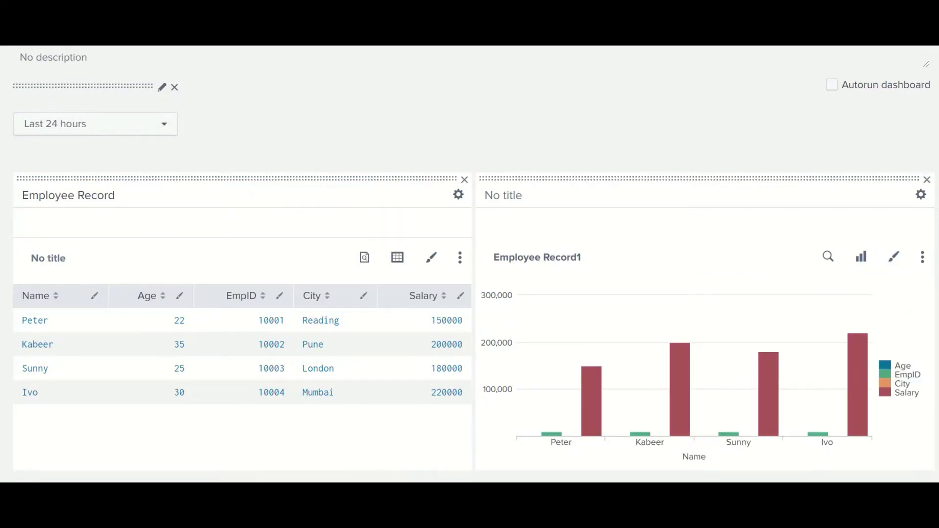
pyautogui.scroll(3, 470, 264)
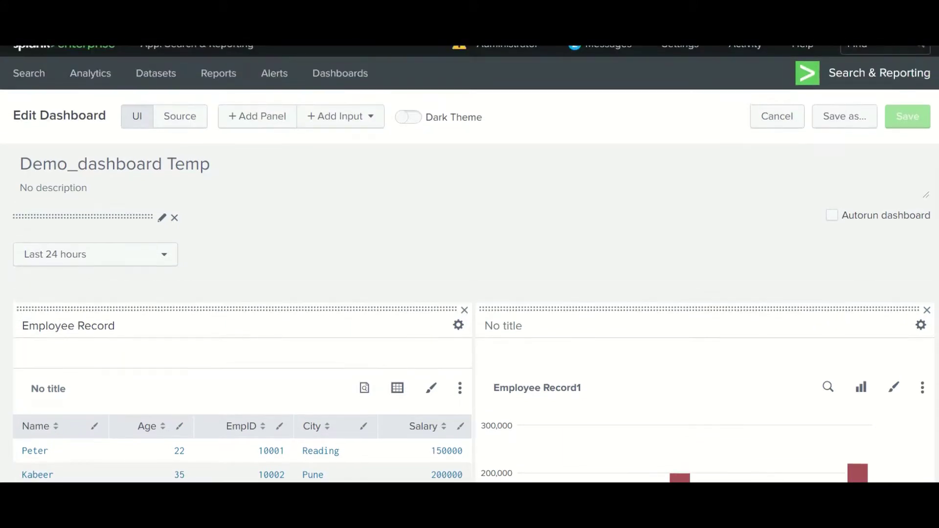
# Cancel editing without saving and export Demo_dashboard Temp as a PDF.
pyautogui.click(786, 128)
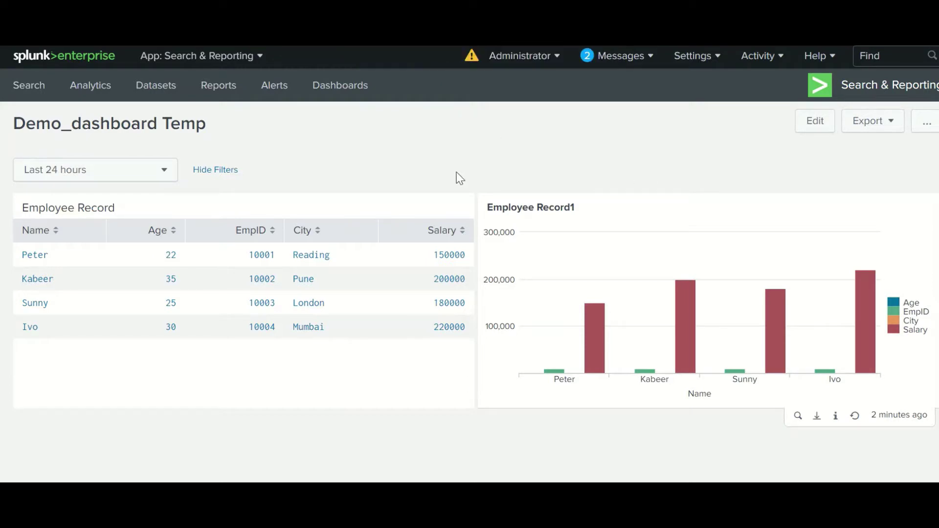
pyautogui.click(891, 126)
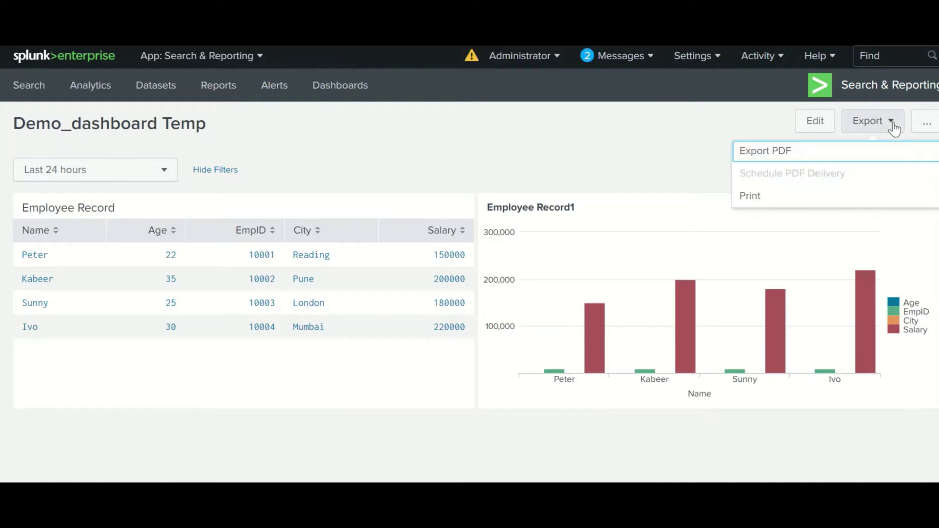
pyautogui.click(767, 153)
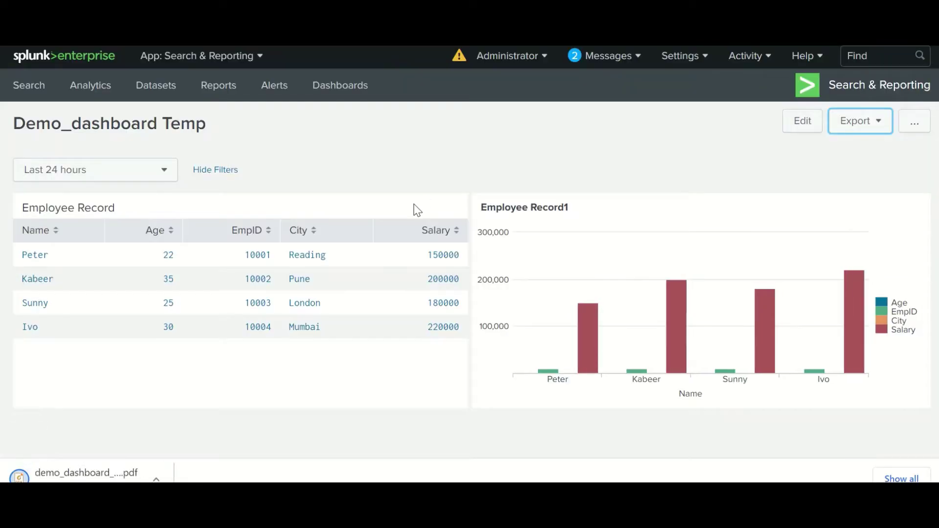
# Open the downloaded demo_dashboard PDF and scroll through its Employee Record table and salary chart.
pyautogui.click(81, 477)
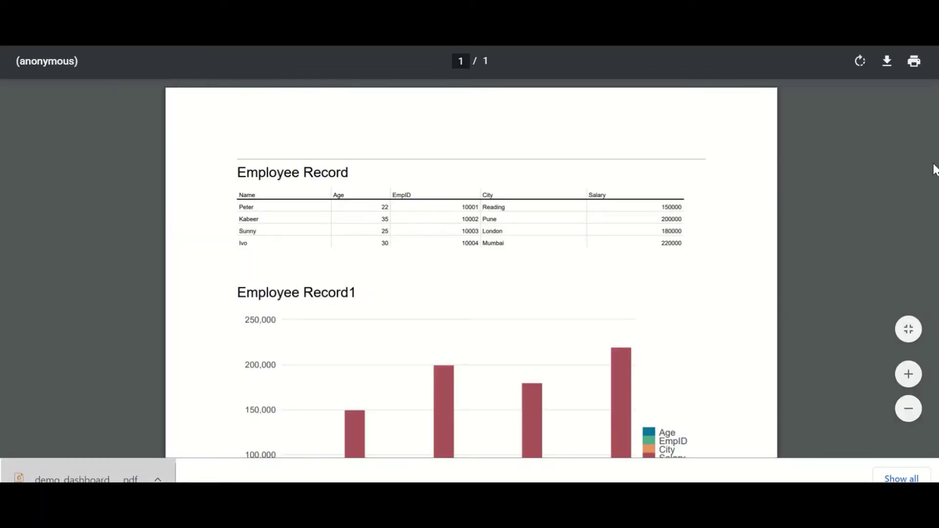
pyautogui.scroll(-3, 471, 274)
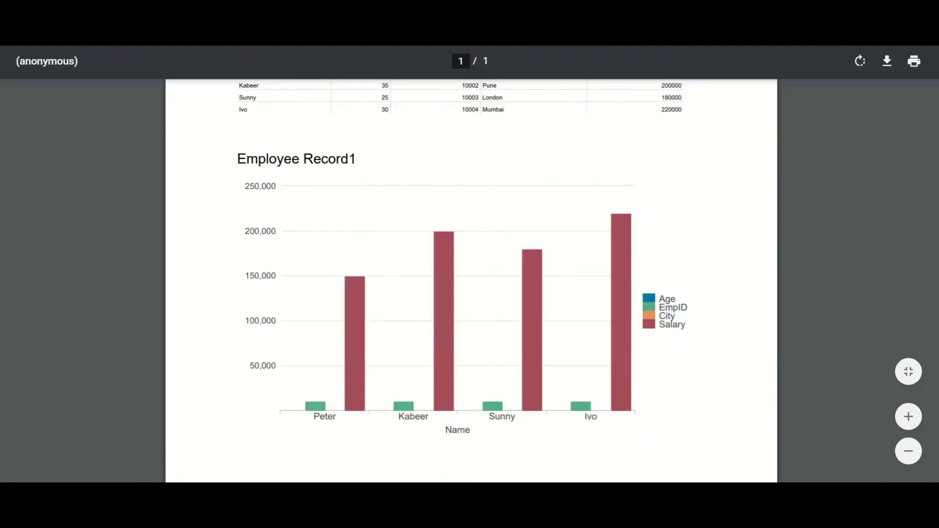
pyautogui.scroll(-5, 471, 274)
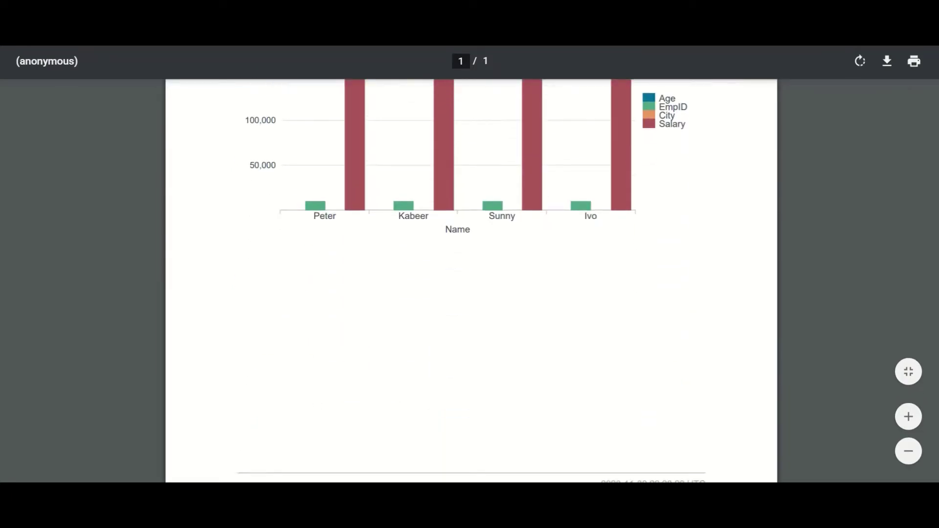
pyautogui.scroll(5, 471, 264)
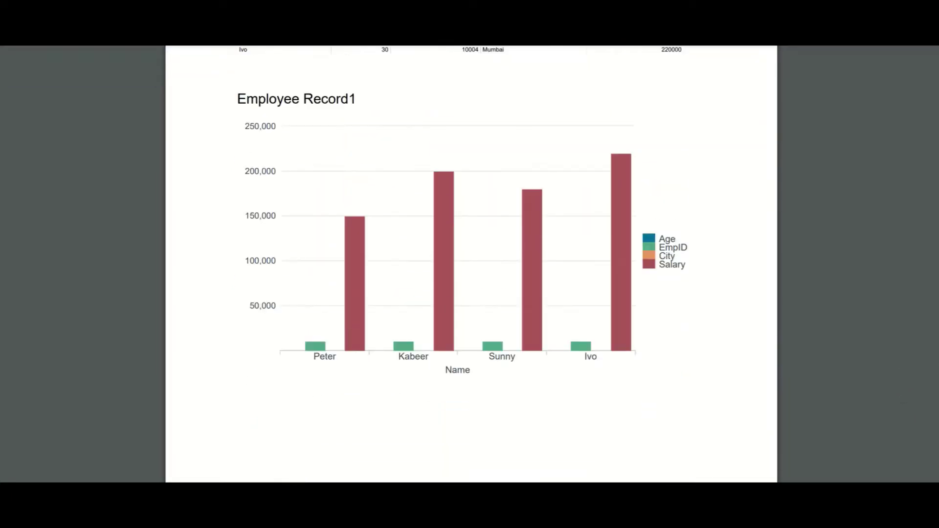
pyautogui.scroll(1, 471, 264)
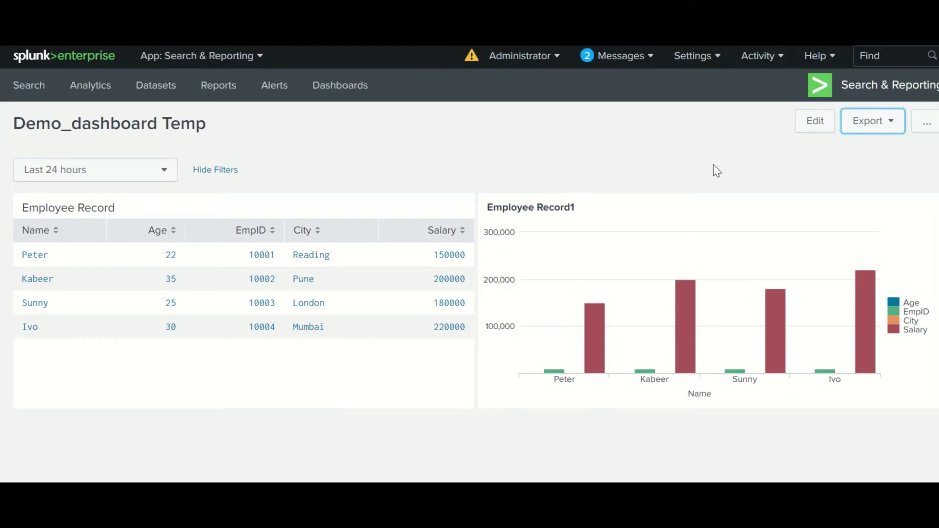
# Export Demo_dashboard Temp as a PDF again and close the export menu.
pyautogui.click(883, 128)
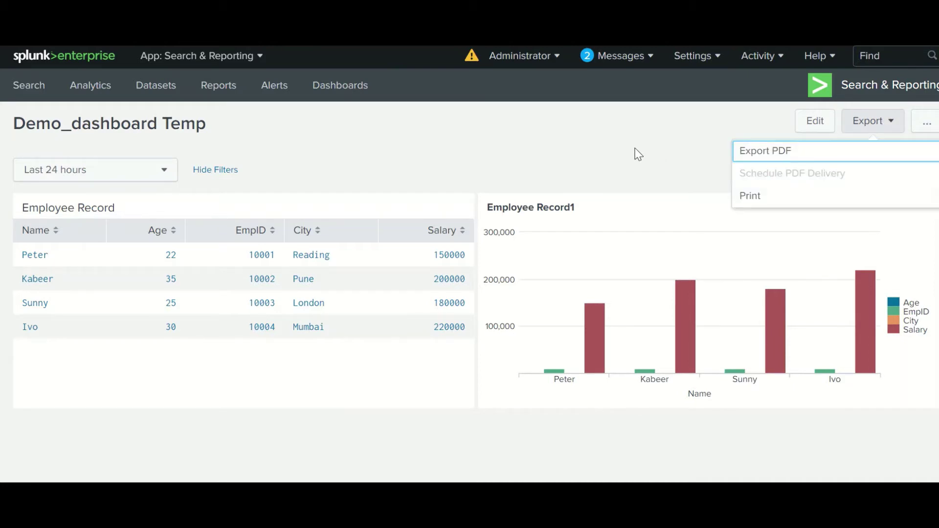
pyautogui.press('Return')
pyautogui.click(463, 170)
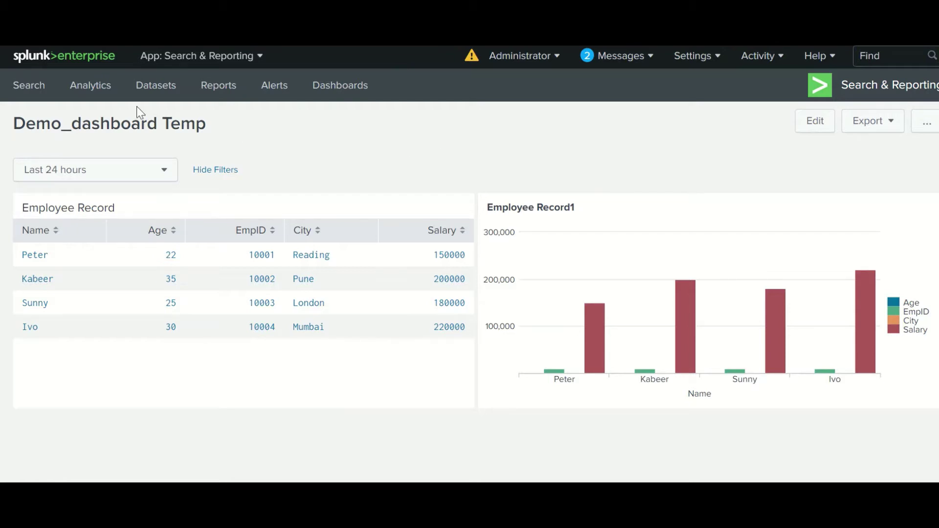
# On the Splunk home page, choose Demo_dashboard as the home dashboard and save.
pyautogui.click(87, 62)
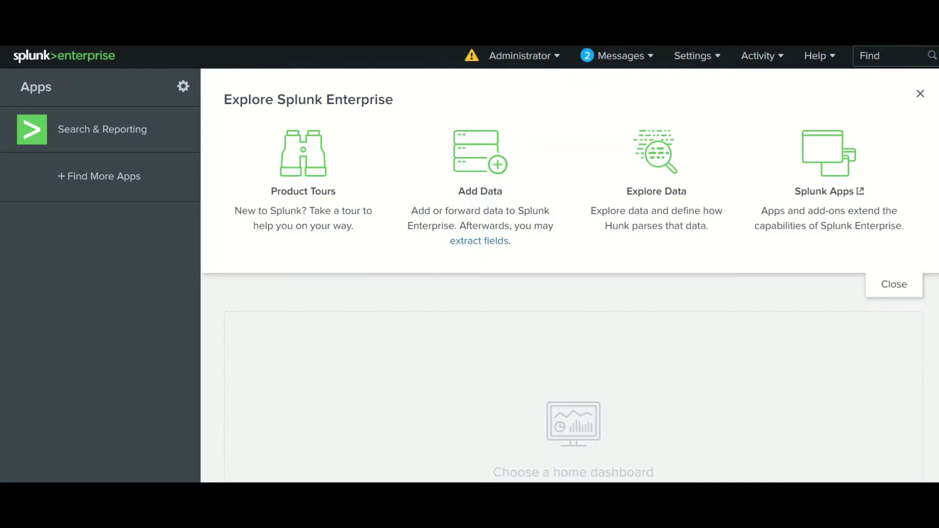
pyautogui.scroll(-3, 707, 343)
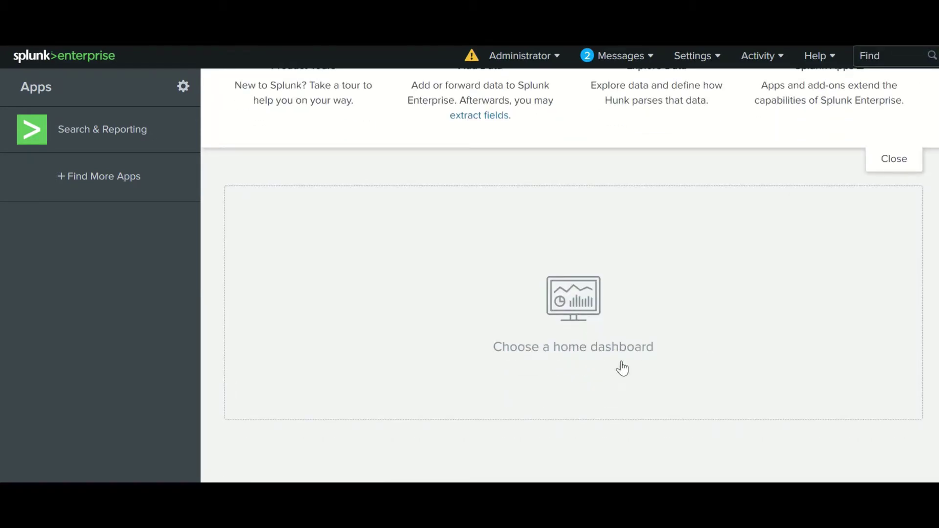
pyautogui.click(592, 350)
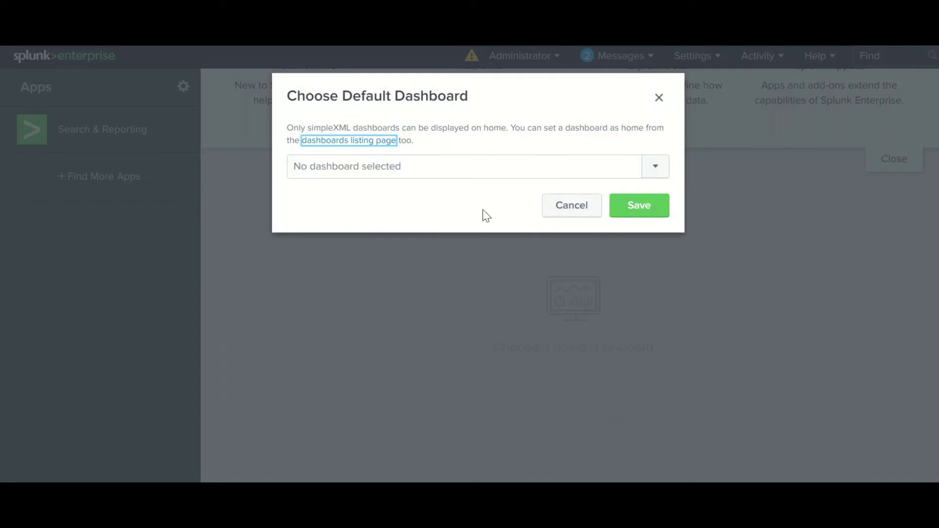
pyautogui.click(654, 168)
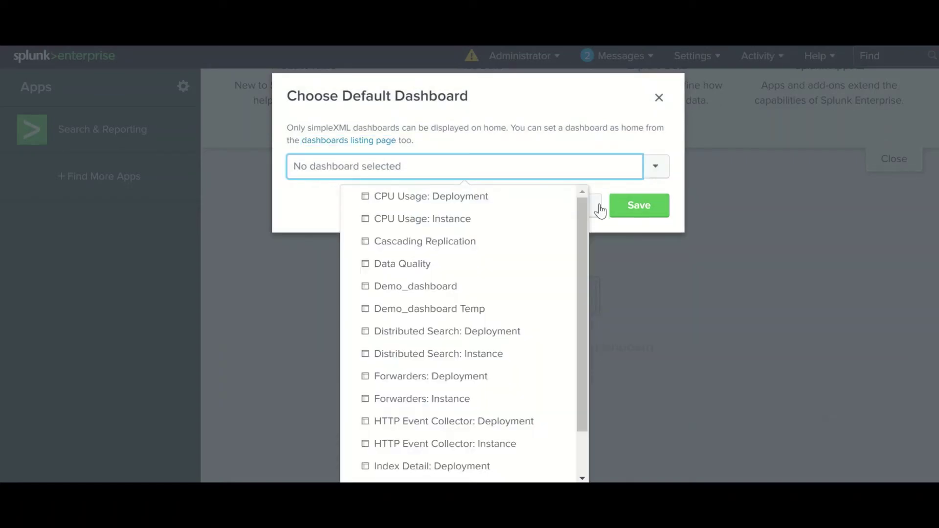
pyautogui.moveTo(583, 214); pyautogui.dragTo(583, 297)
pyautogui.moveTo(586, 248); pyautogui.dragTo(591, 215)
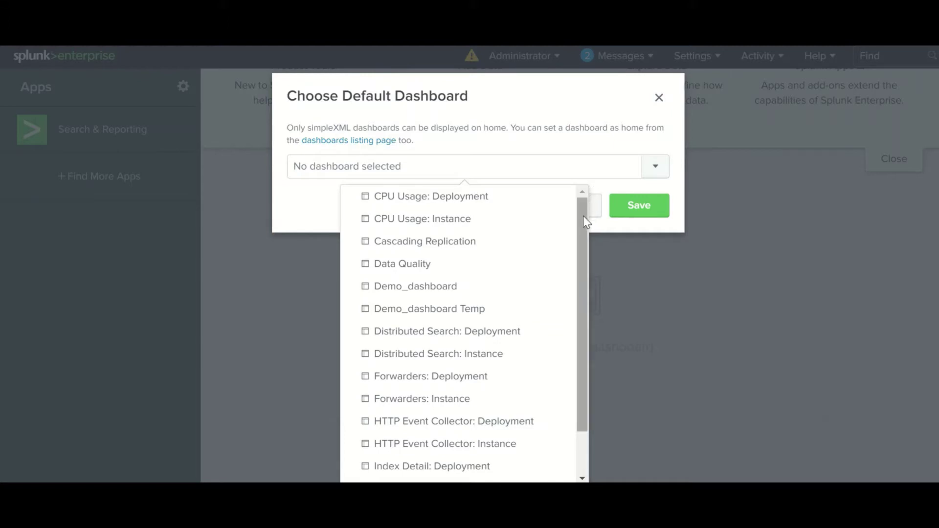
pyautogui.moveTo(583, 216); pyautogui.dragTo(584, 218)
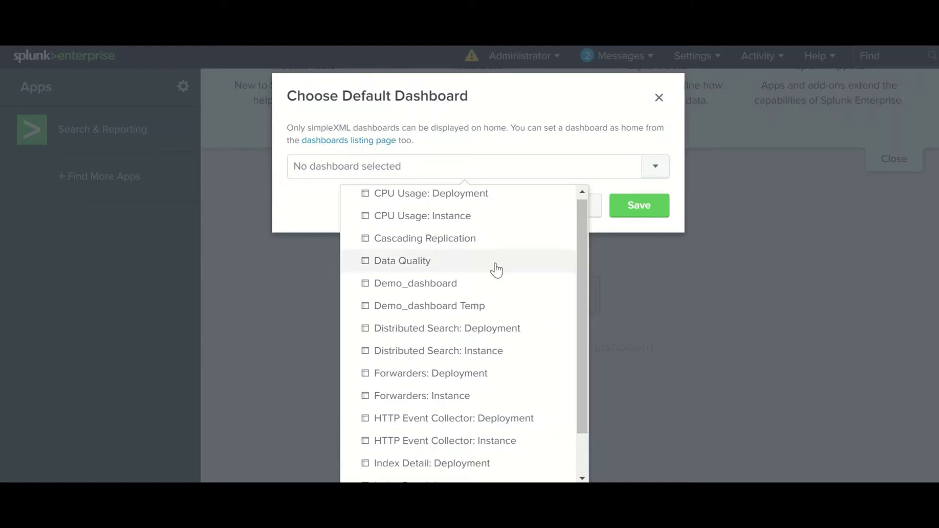
pyautogui.click(442, 284)
pyautogui.click(650, 214)
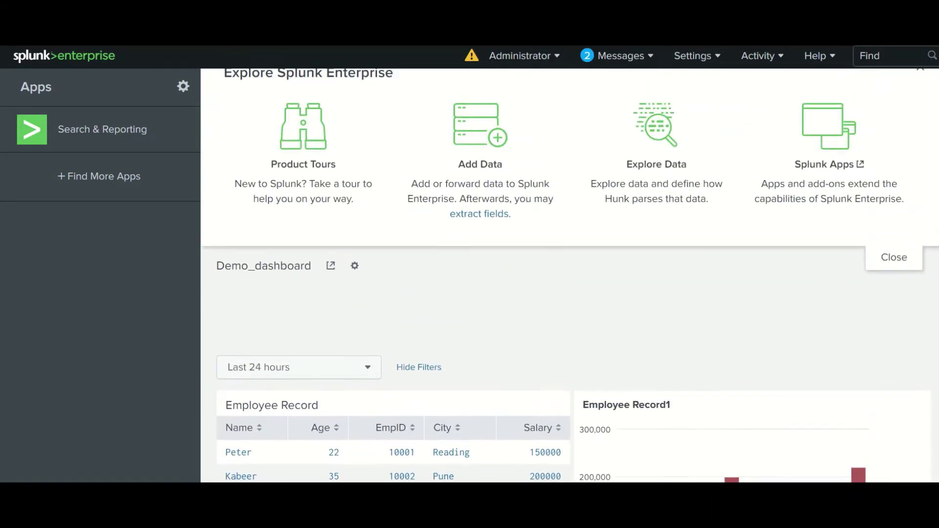
pyautogui.scroll(-3, 569, 266)
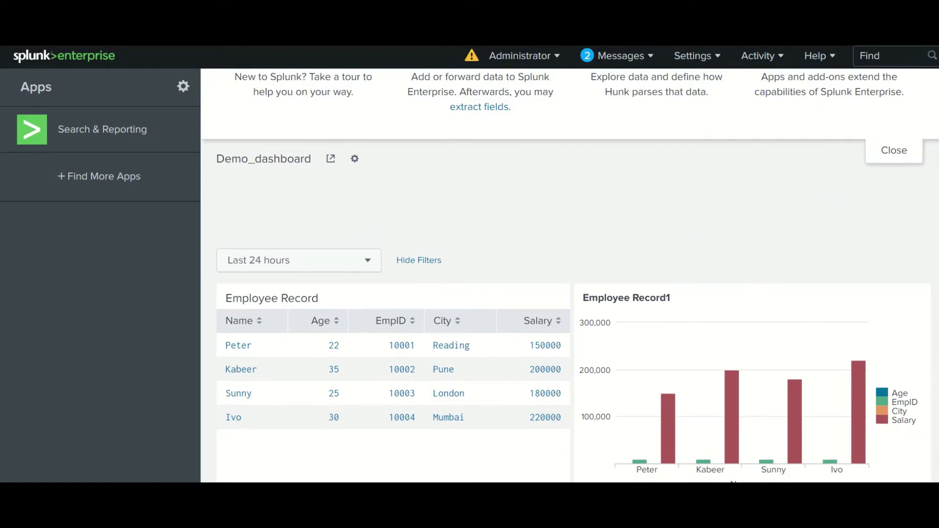
pyautogui.scroll(3, 570, 267)
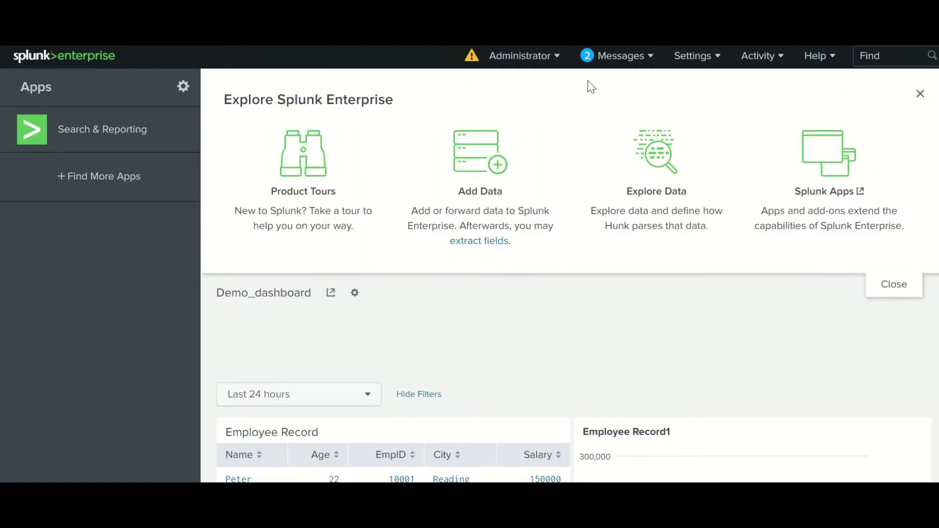
pyautogui.click(555, 56)
pyautogui.click(512, 139)
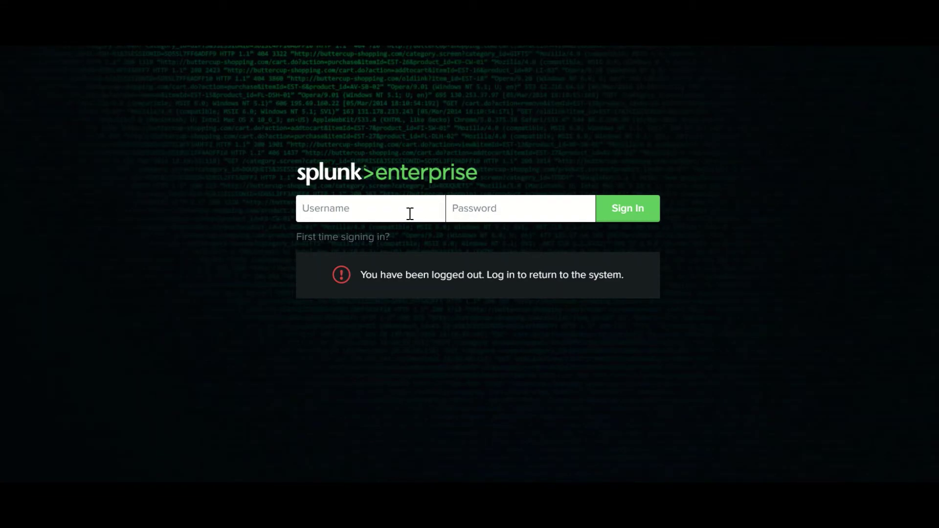
pyautogui.write('admin')
pyautogui.press('Tab')
pyautogui.write('ch')
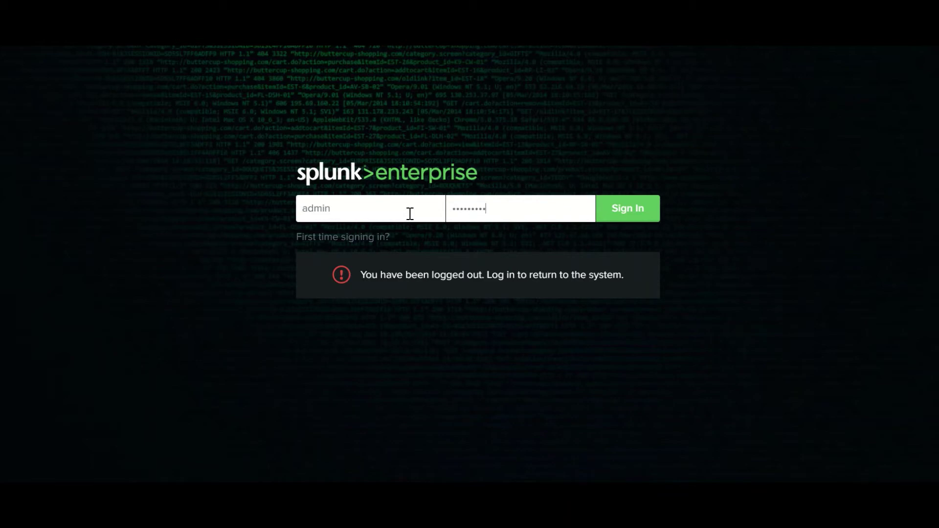
pyautogui.press('Return')
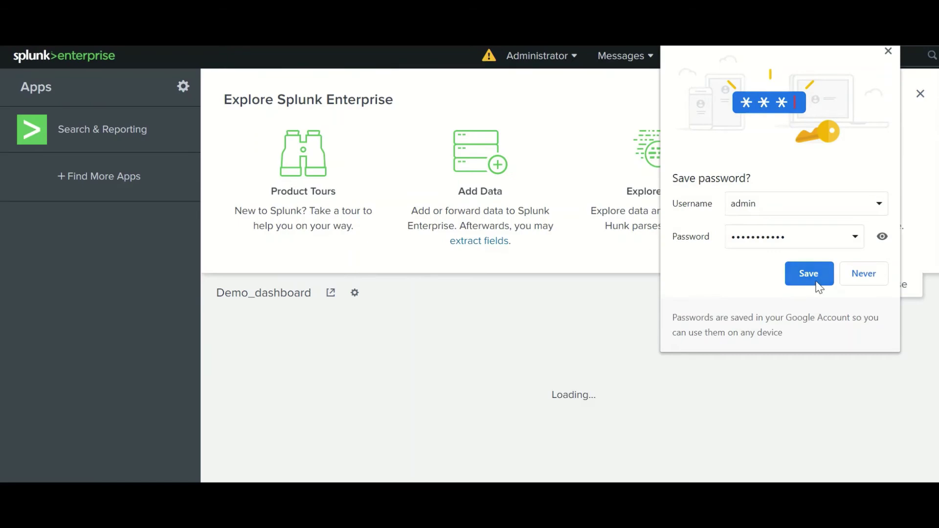
pyautogui.click(851, 279)
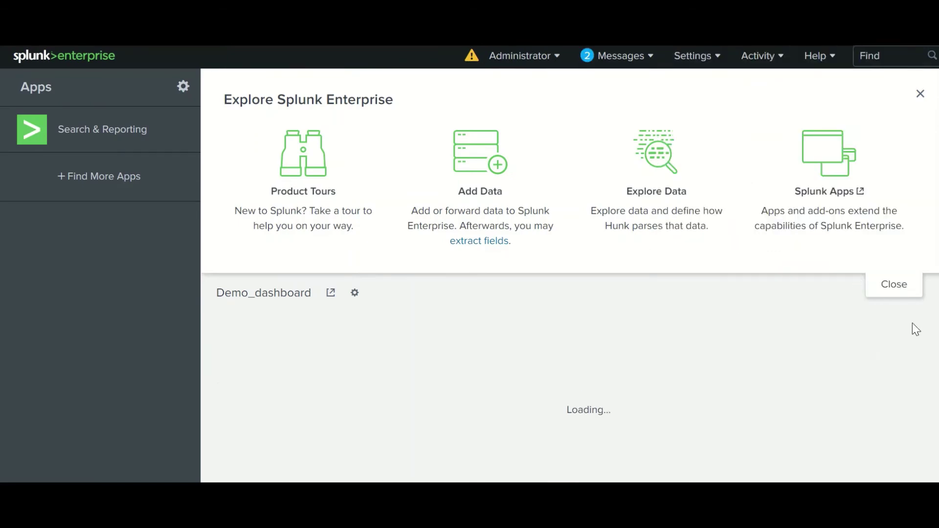
pyautogui.scroll(-5, 719, 262)
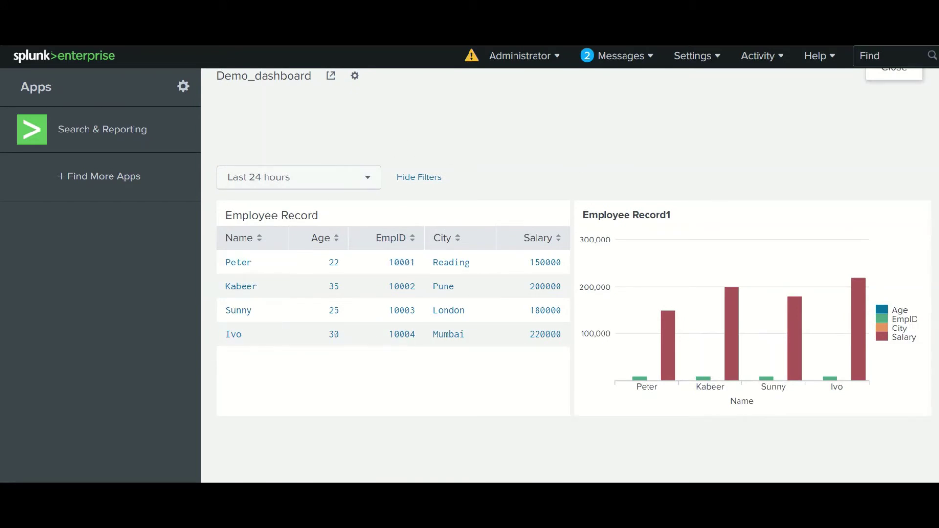
pyautogui.scroll(5, 881, 324)
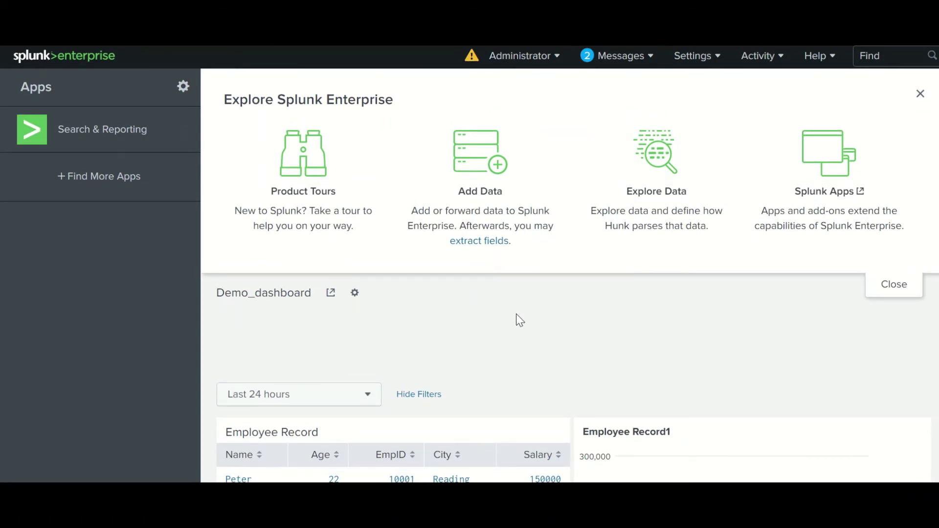
# Open the Search & Reporting app and go to its Dashboards list.
pyautogui.click(129, 130)
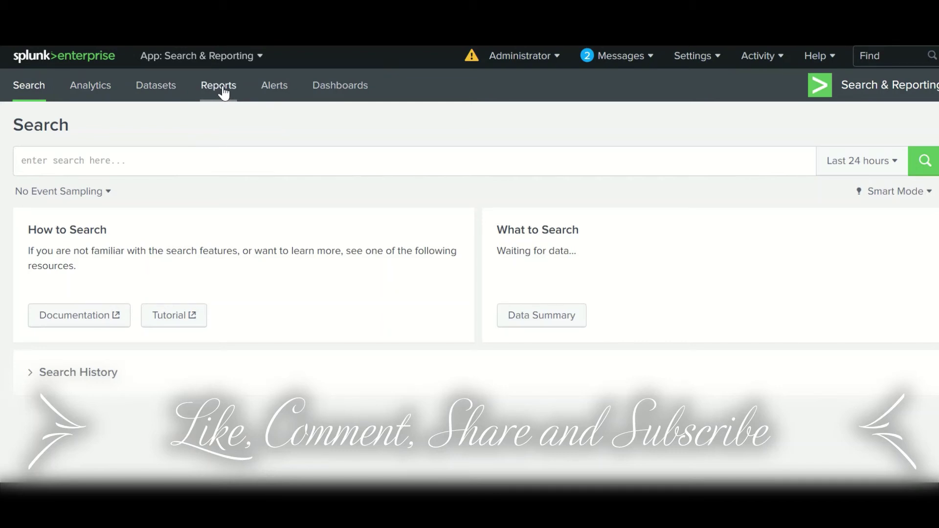
pyautogui.click(333, 90)
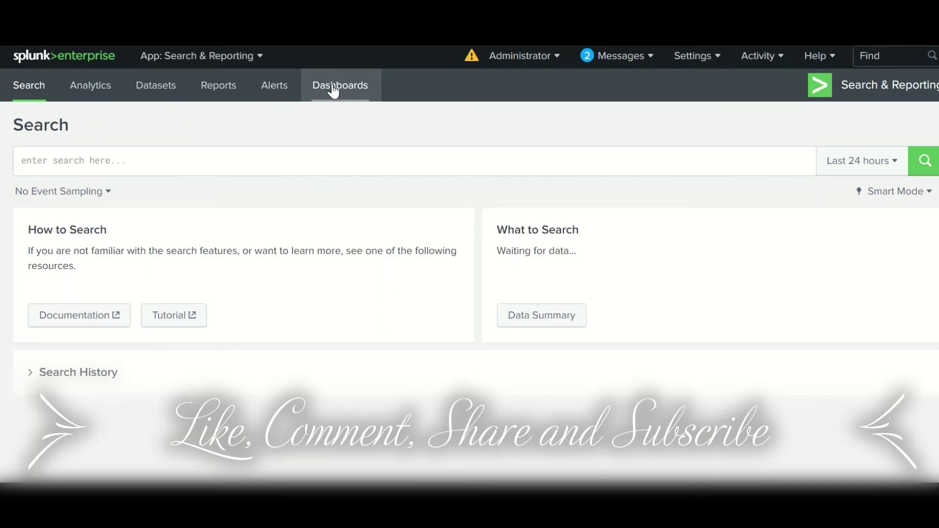